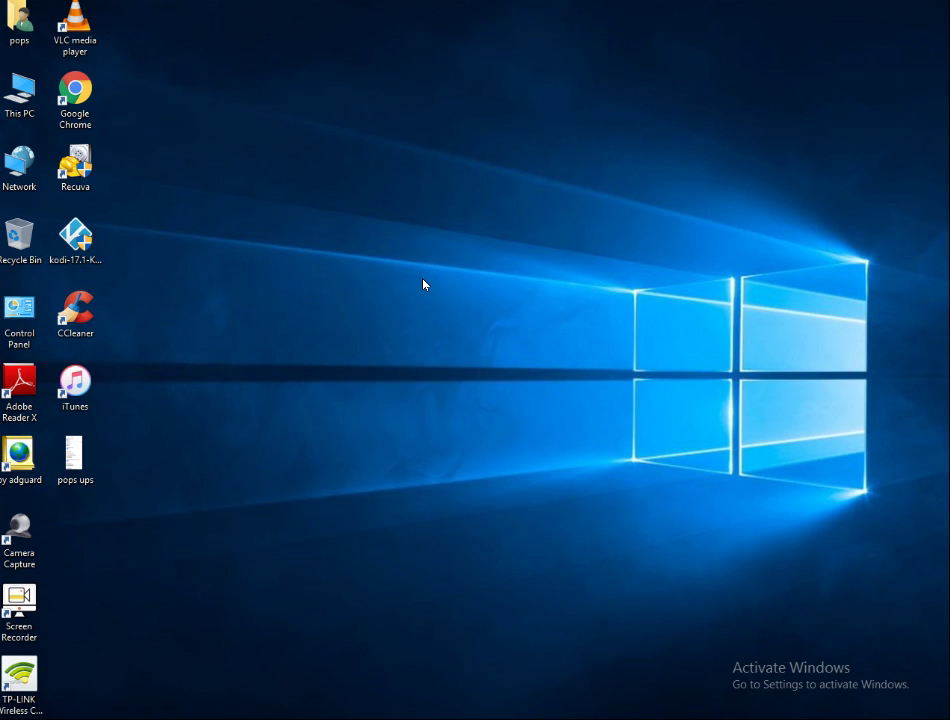
Step: Refresh the desktop five times
right_click(385, 238)
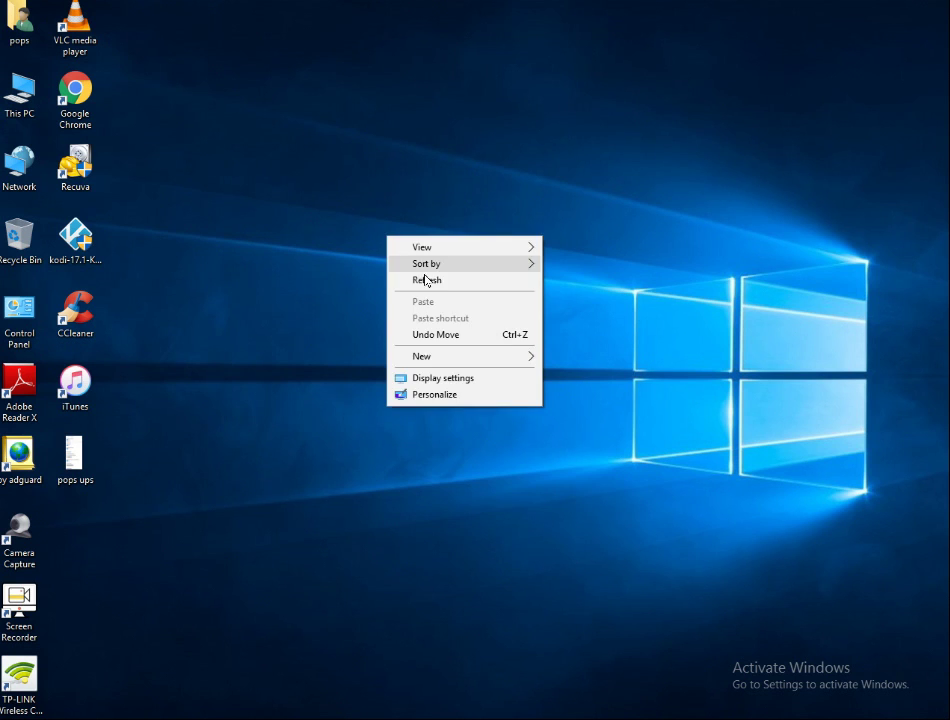
click(426, 283)
right_click(330, 249)
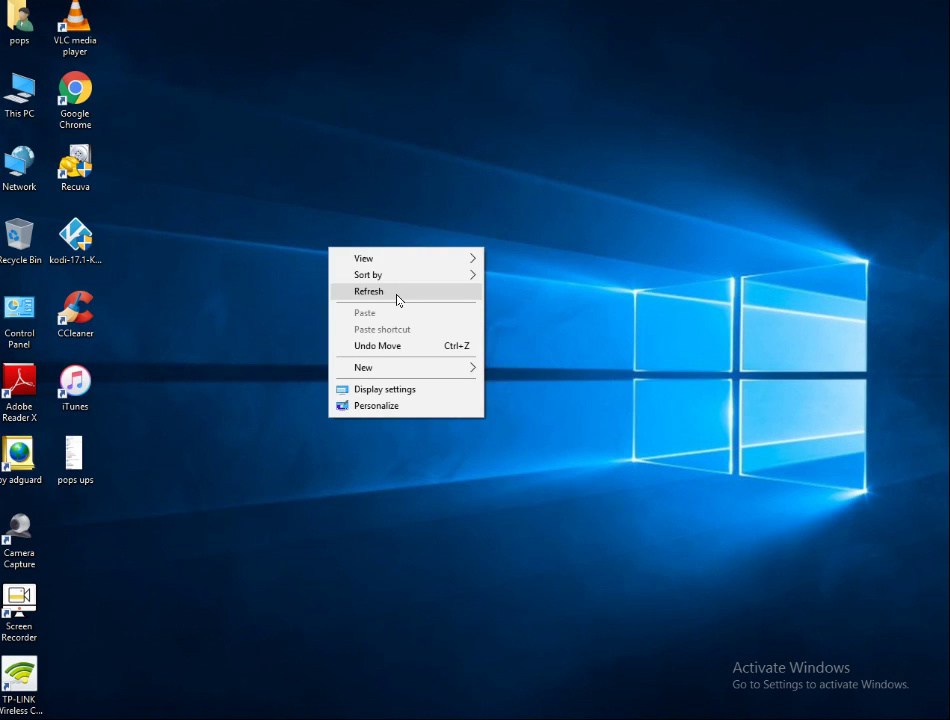
click(396, 291)
right_click(365, 284)
click(420, 327)
right_click(350, 278)
click(396, 326)
right_click(352, 278)
click(403, 331)
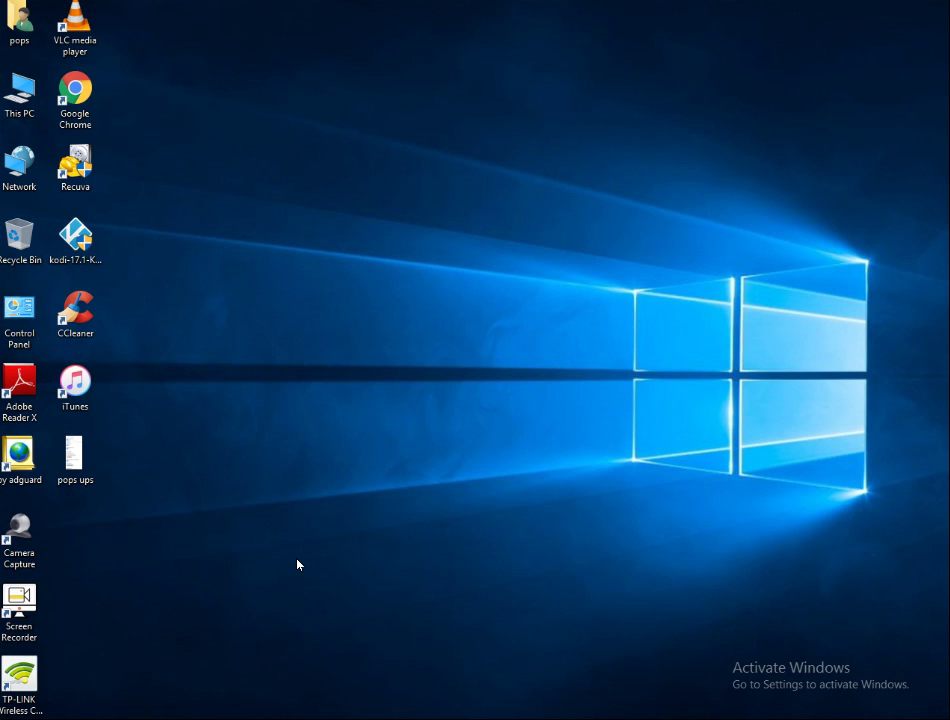
Step: Launch the Registry Editor by running regedit.exe
key(super+r)
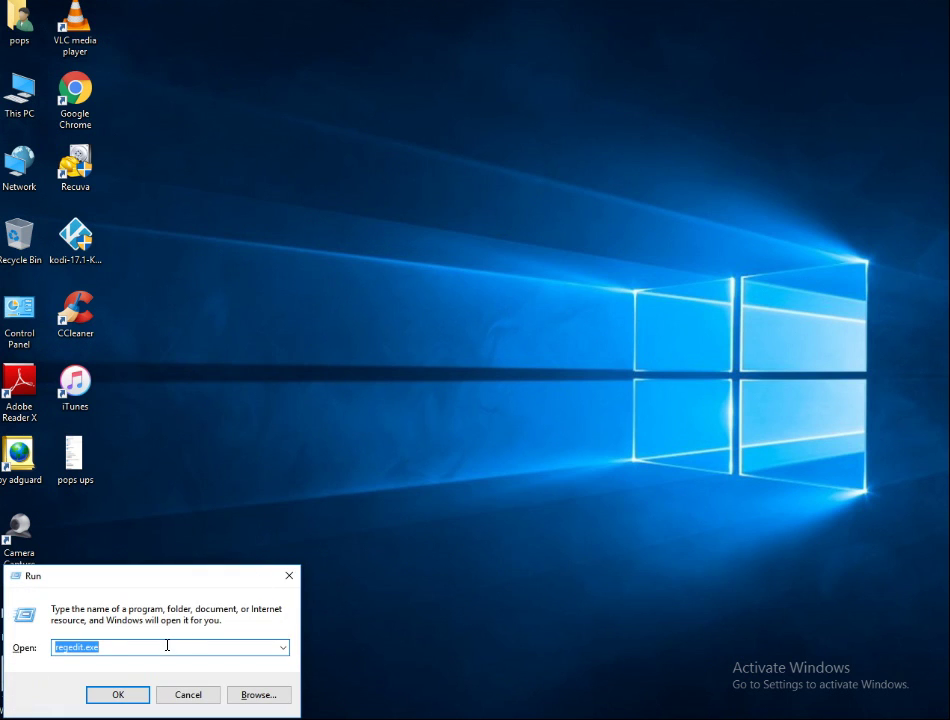
click(81, 650)
click(118, 695)
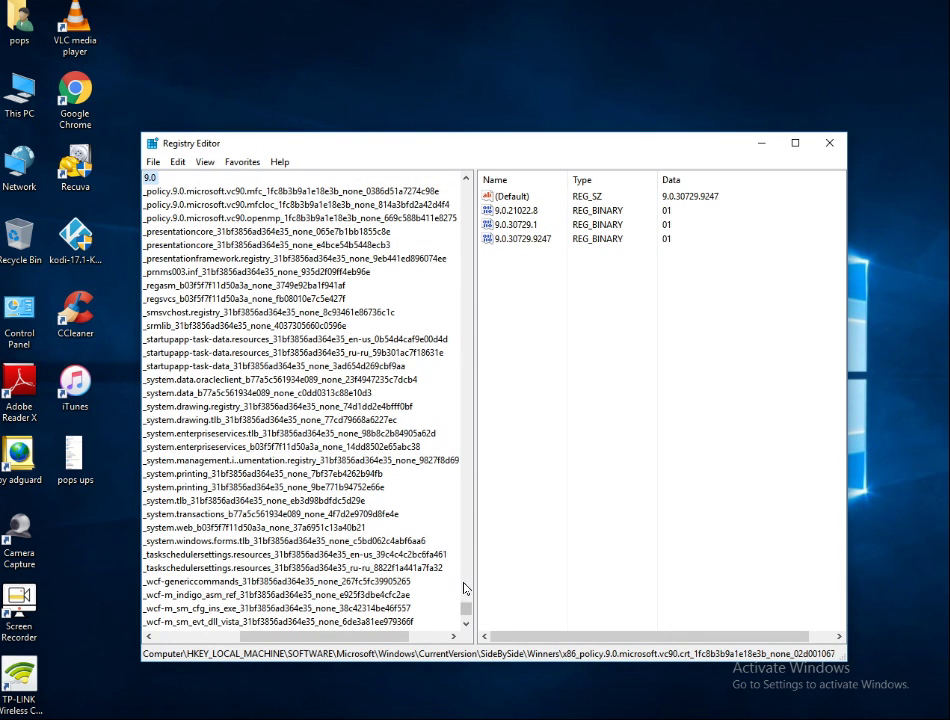
Step: Return to the start of the registry tree and collapse the SOFTWARE key under HKEY_LOCAL_MACHINE
drag(395, 642, 305, 642)
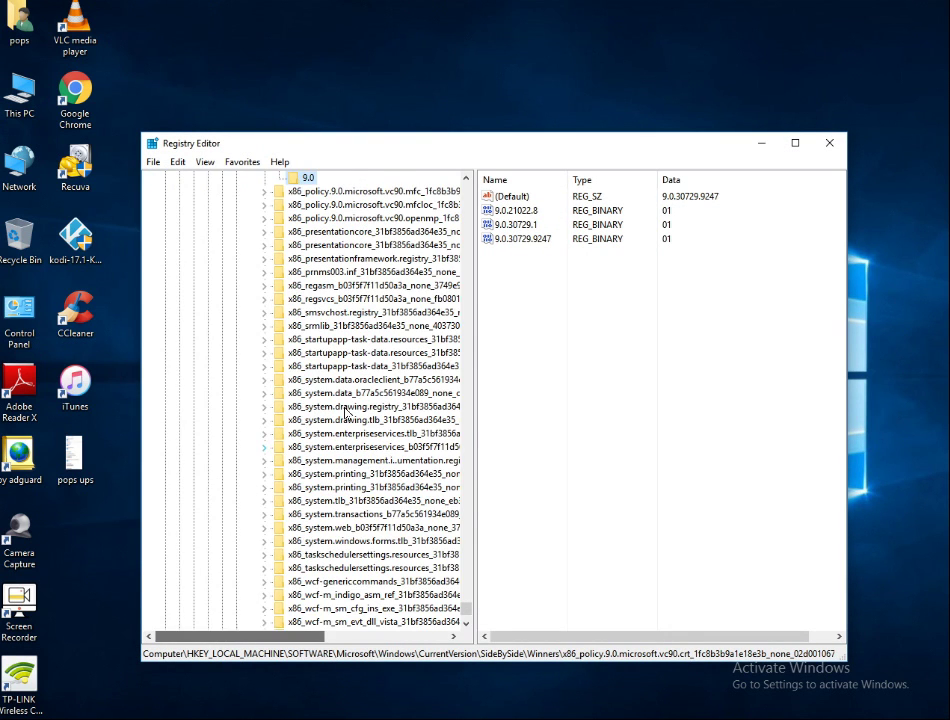
scroll(235, 443, up, 15)
scroll(247, 453, up, 6)
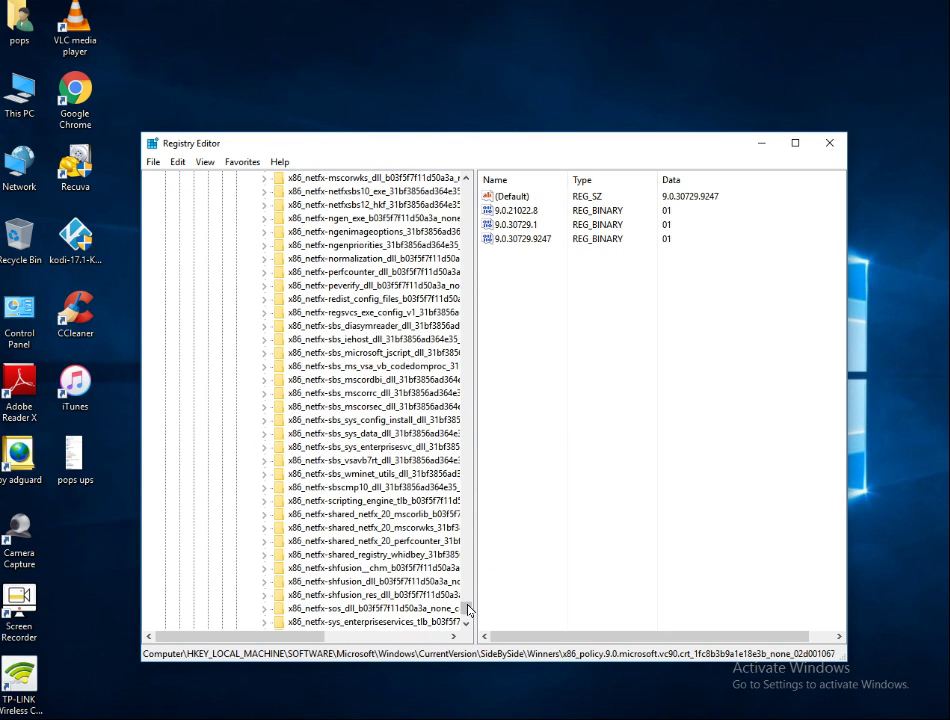
drag(469, 598, 350, 140)
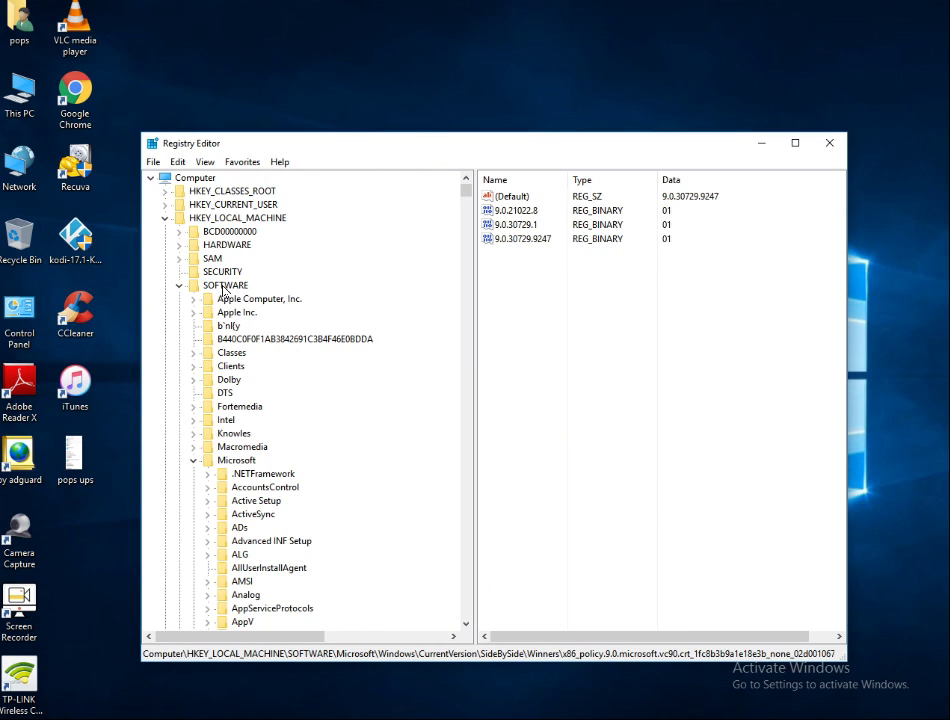
click(179, 287)
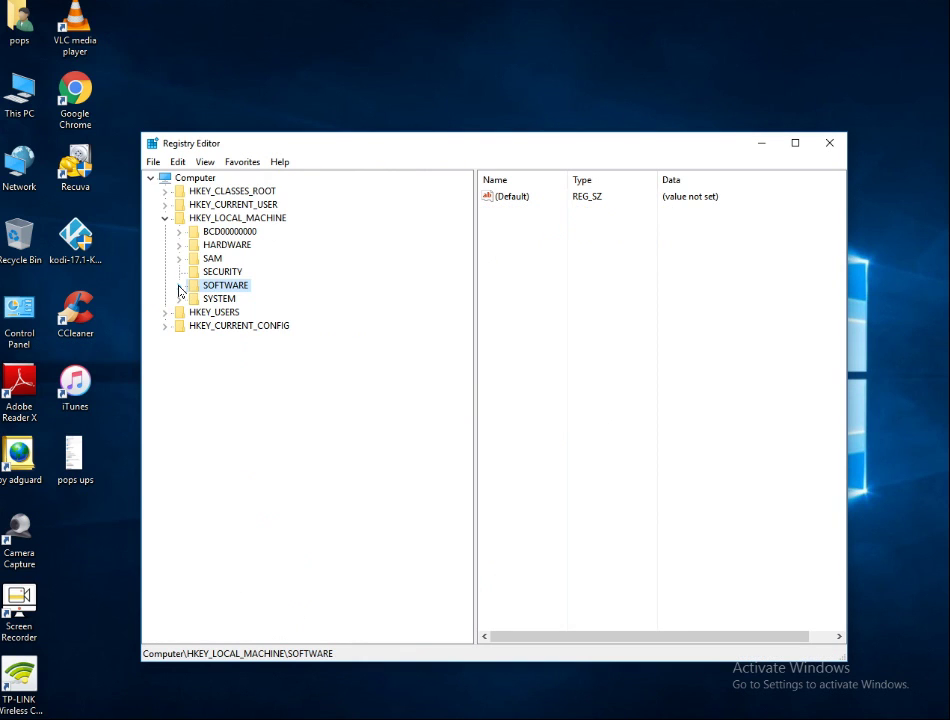
Step: Expand HKEY_LOCAL_MACHINE, its SOFTWARE key and the Microsoft subkey in the registry tree
click(165, 219)
click(165, 220)
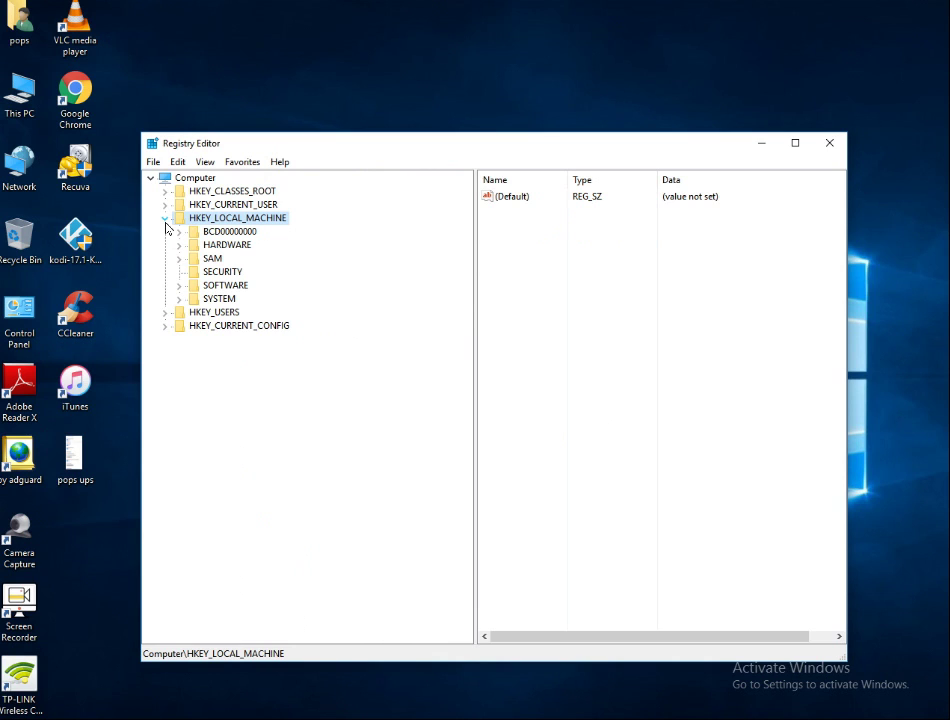
click(179, 286)
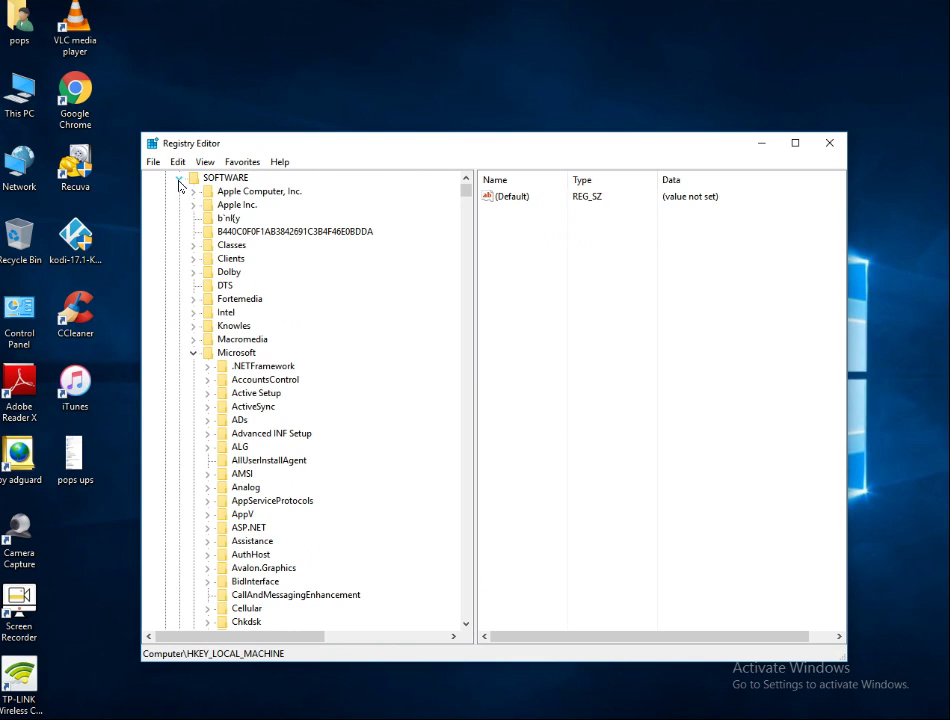
click(193, 354)
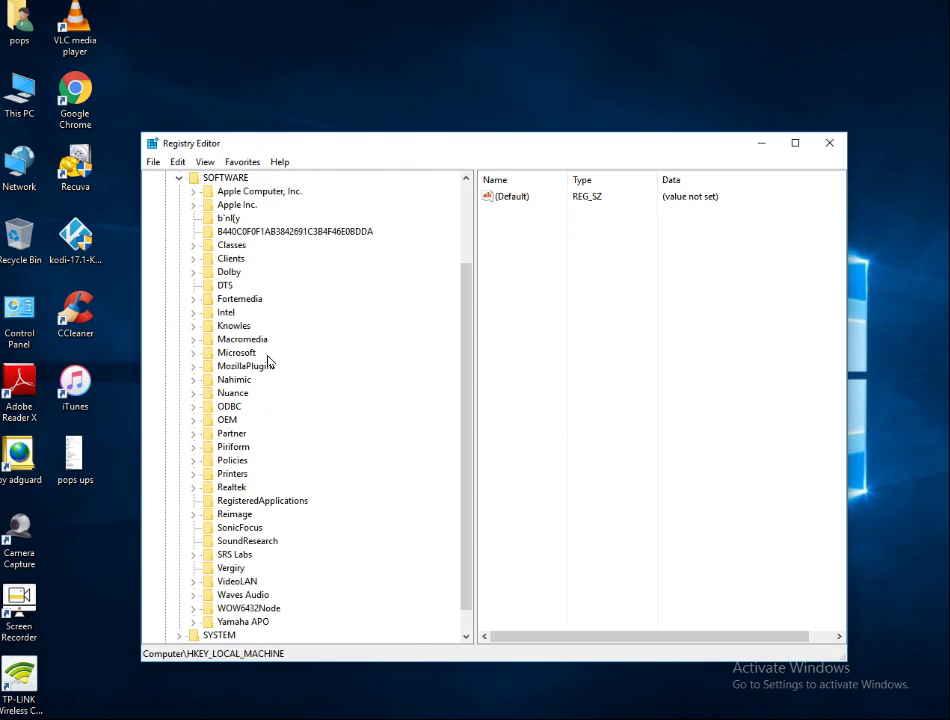
click(194, 356)
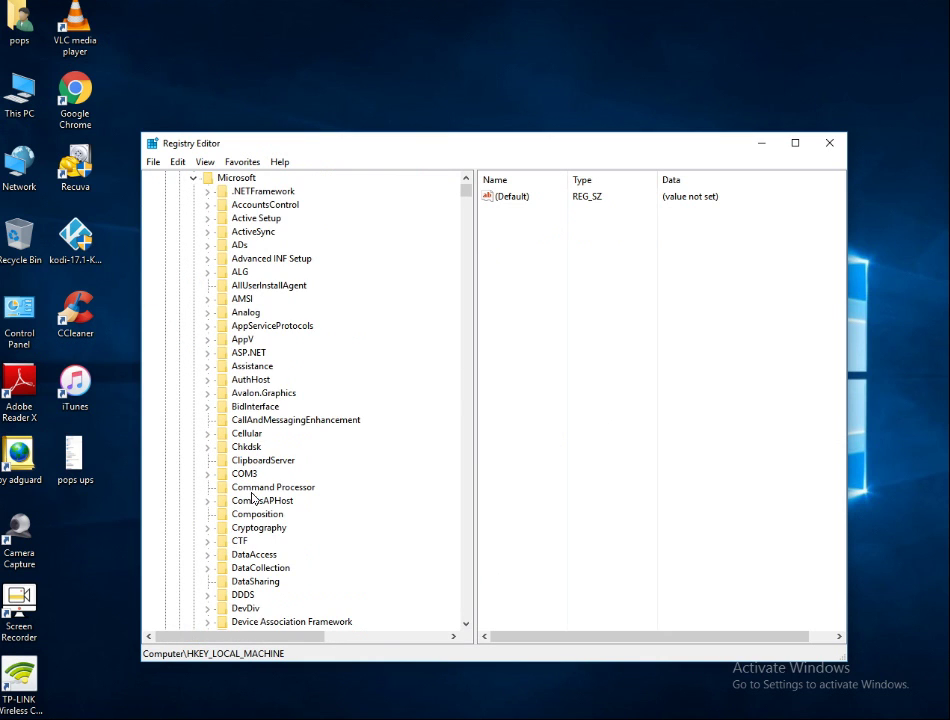
Step: Find the Windows key under Microsoft and expand it together with its CurrentVersion subkey
scroll(251, 500, down, 18)
scroll(251, 497, down, 20)
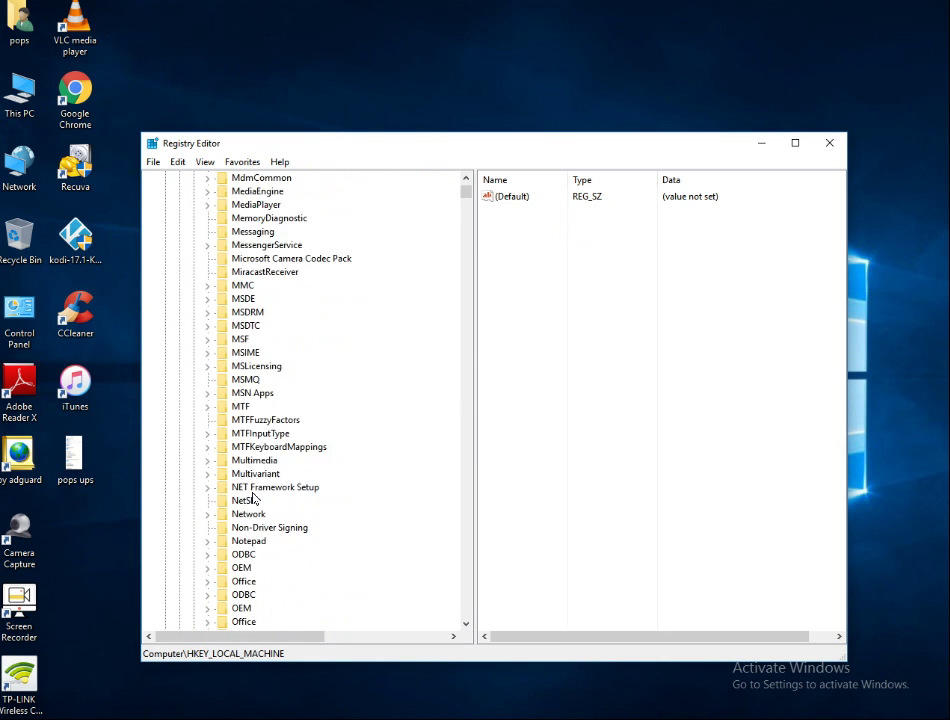
scroll(260, 496, down, 7)
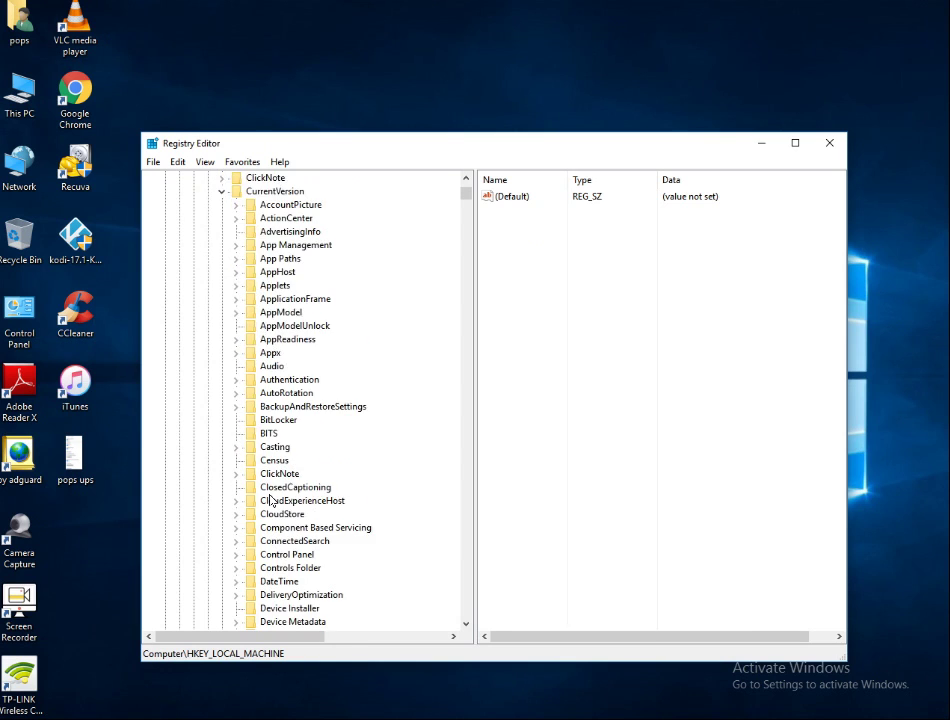
scroll(240, 440, up, 4)
click(207, 328)
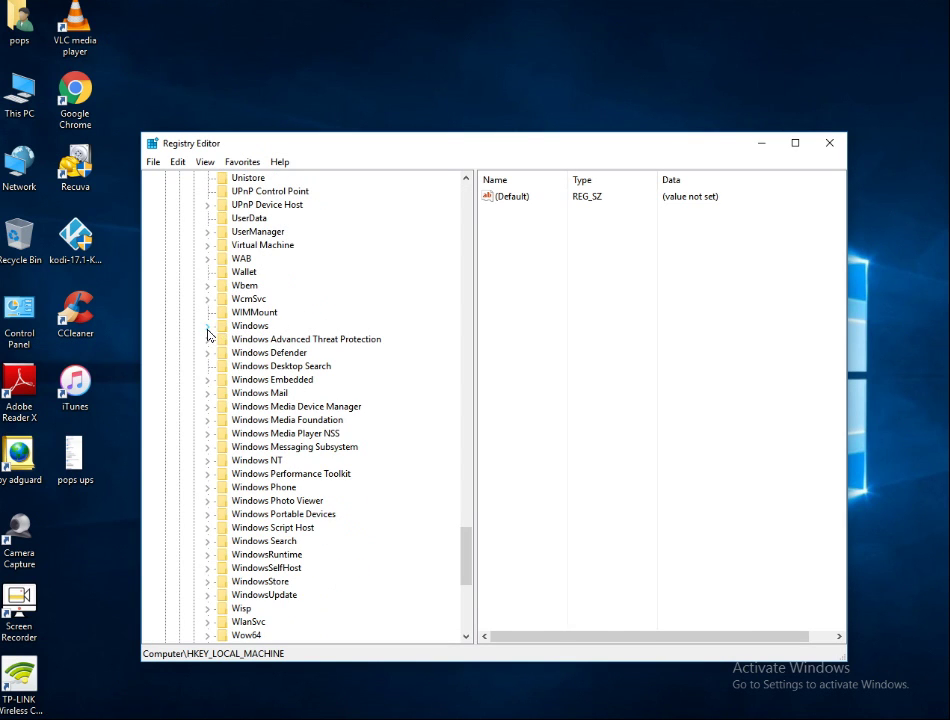
click(208, 331)
scroll(236, 426, down, 3)
scroll(238, 429, up, 3)
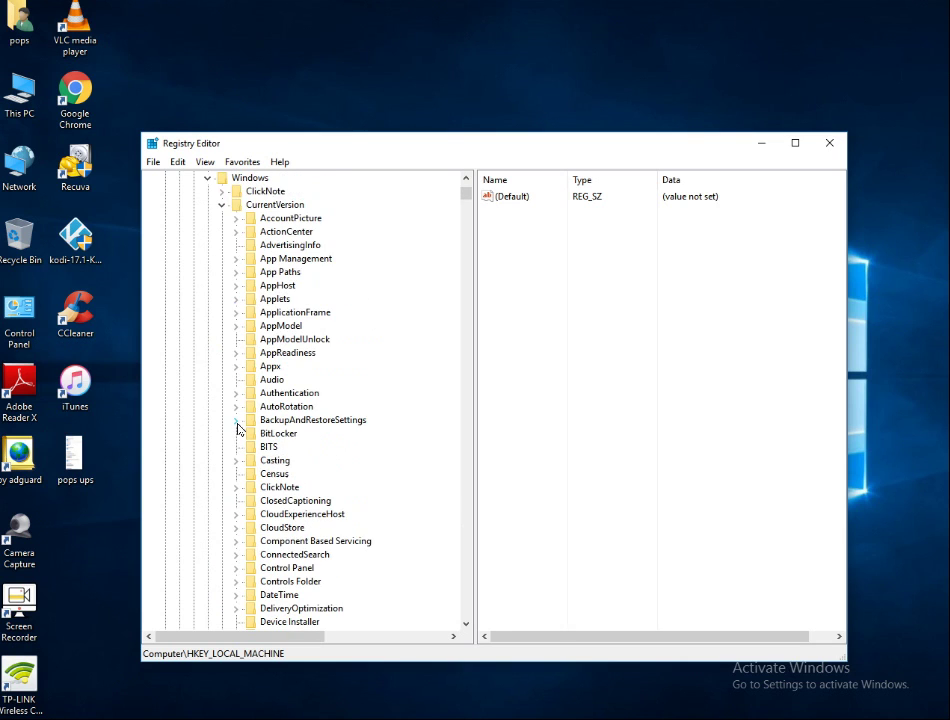
click(222, 204)
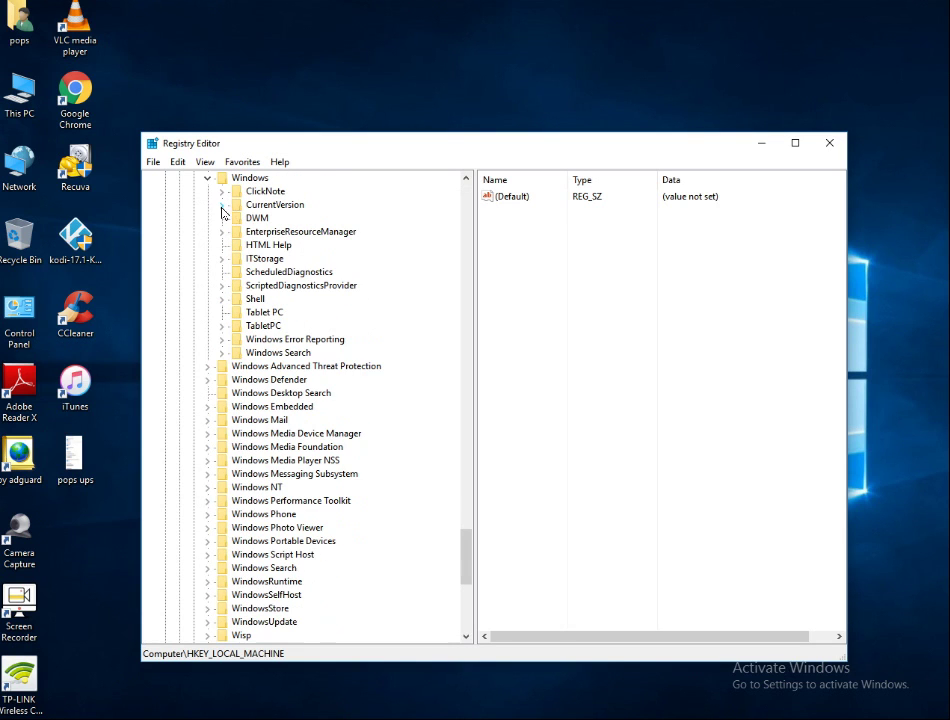
click(222, 204)
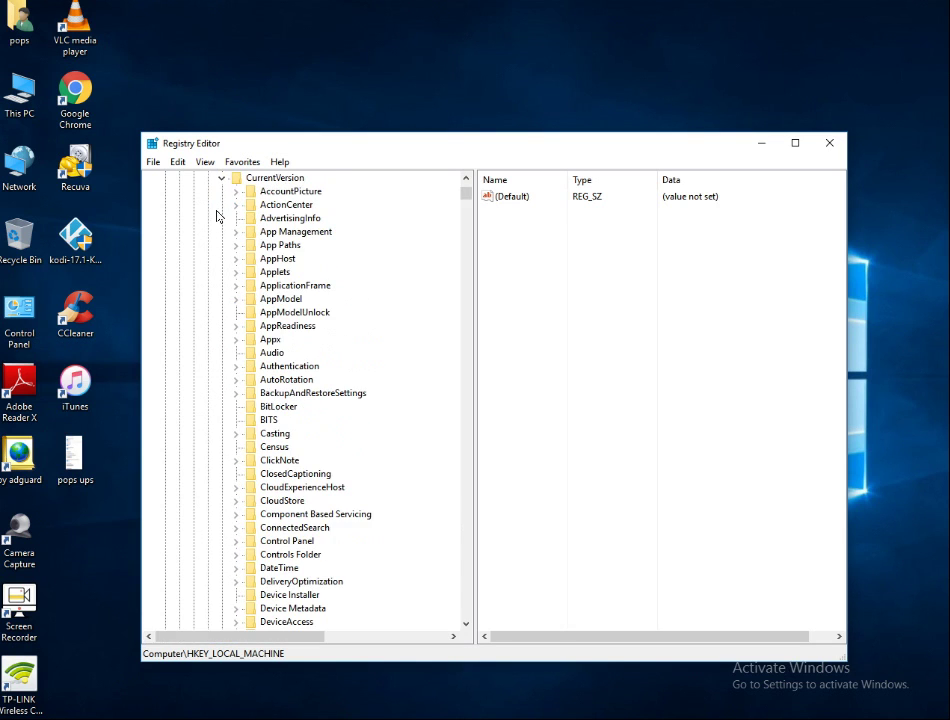
Step: Find the SideBySide key under CurrentVersion and expand it together with its Winners subkey
scroll(242, 366, down, 15)
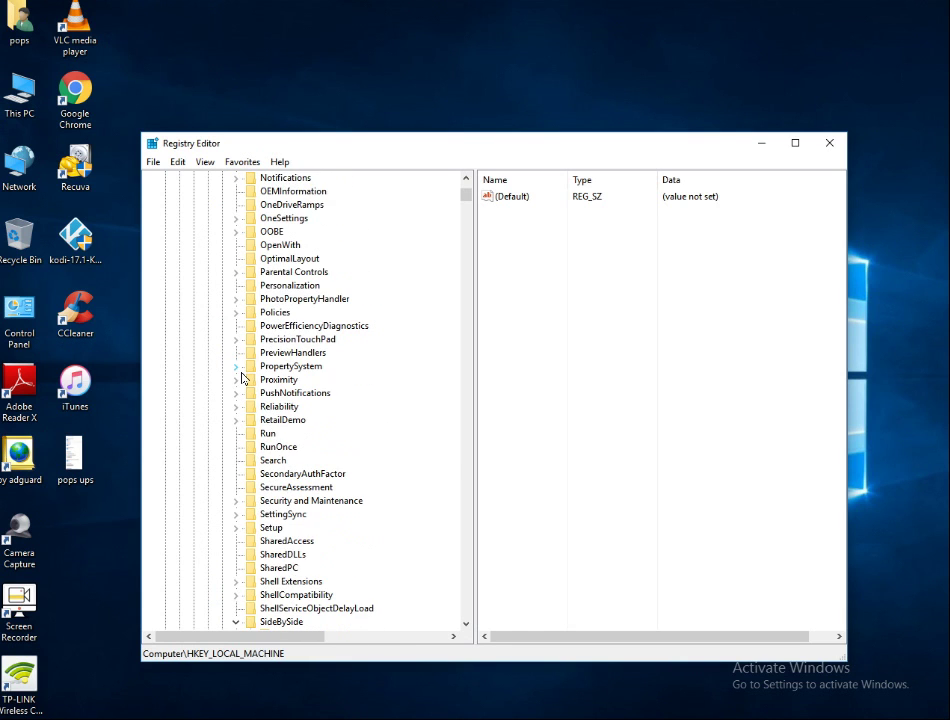
click(242, 375)
click(236, 340)
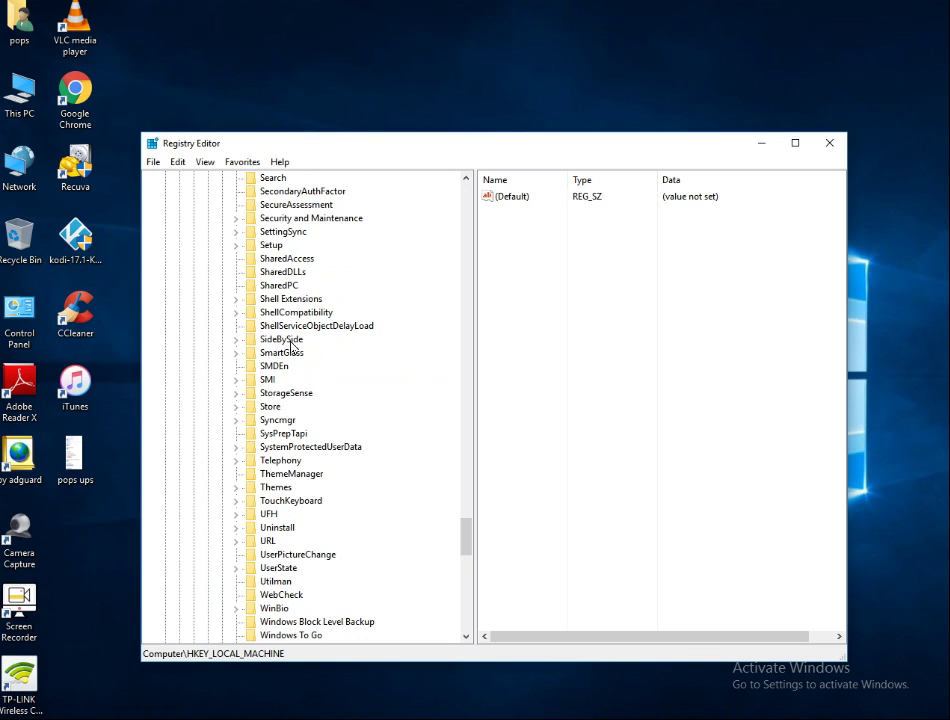
click(238, 342)
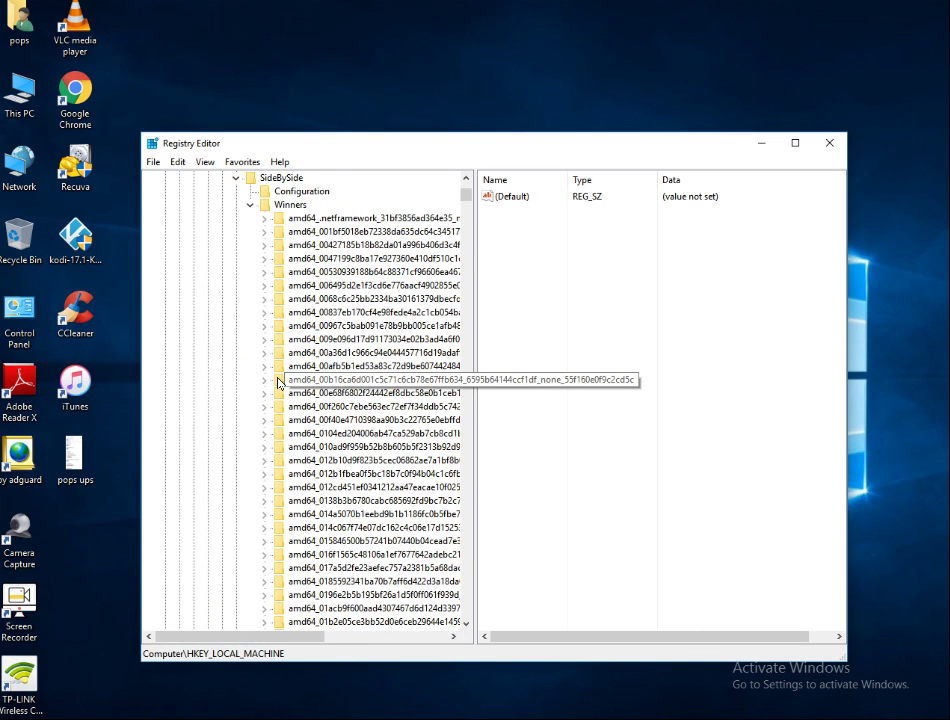
click(250, 205)
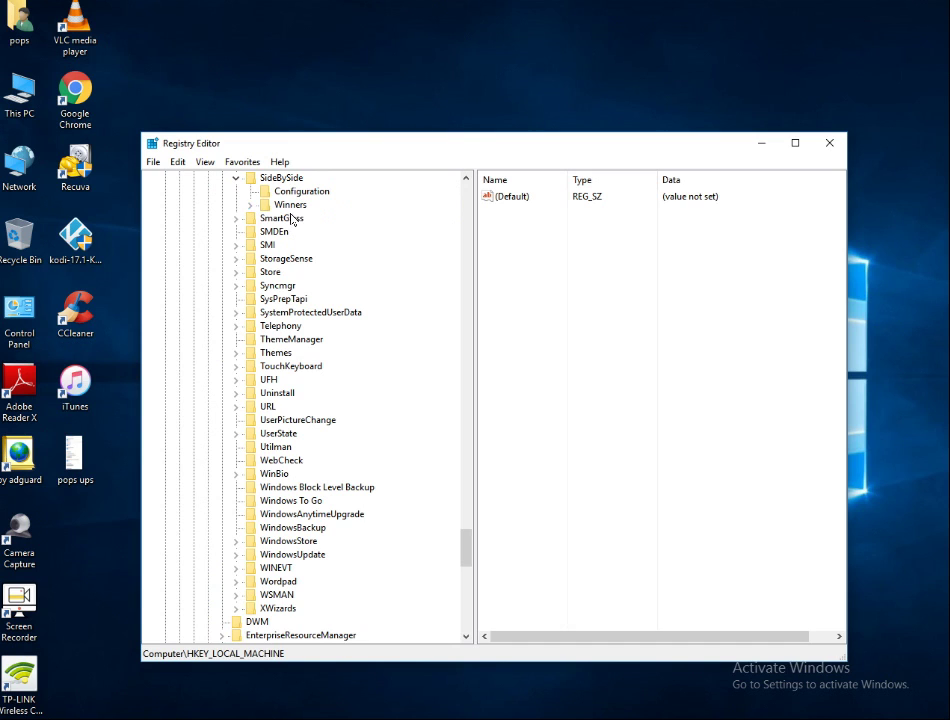
click(249, 207)
Step: Find the x86_policy.9.0.microsoft.vc90.crt_1fc8b3b9a1e18e3b key under Winners and expand it
drag(296, 641, 326, 640)
scroll(263, 540, down, 15)
scroll(263, 540, down, 20)
scroll(270, 540, down, 20)
drag(466, 203, 452, 624)
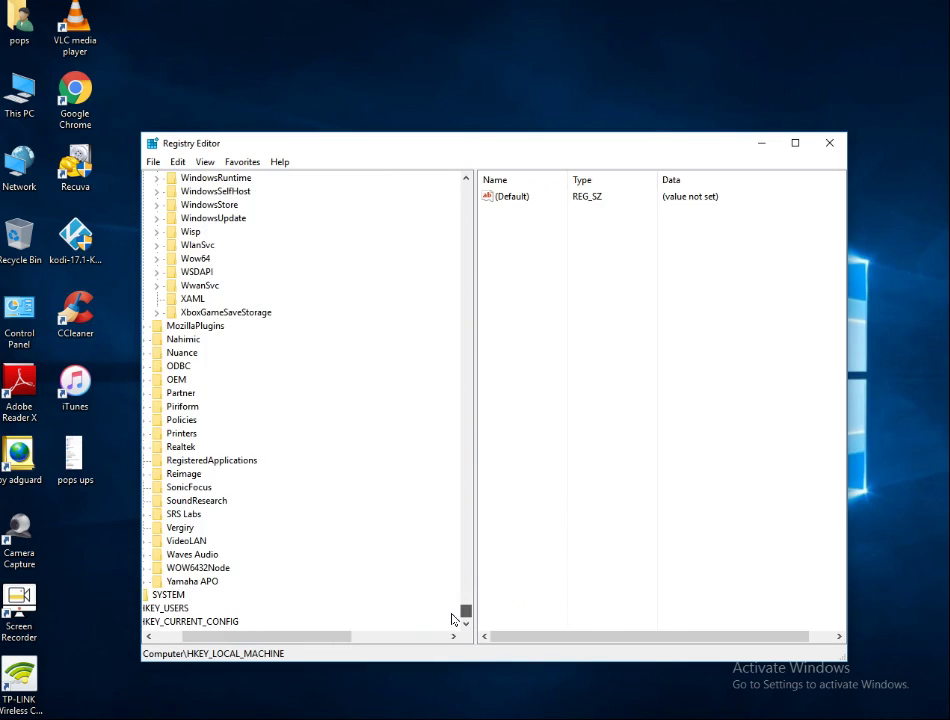
scroll(346, 418, up, 7)
scroll(346, 418, up, 20)
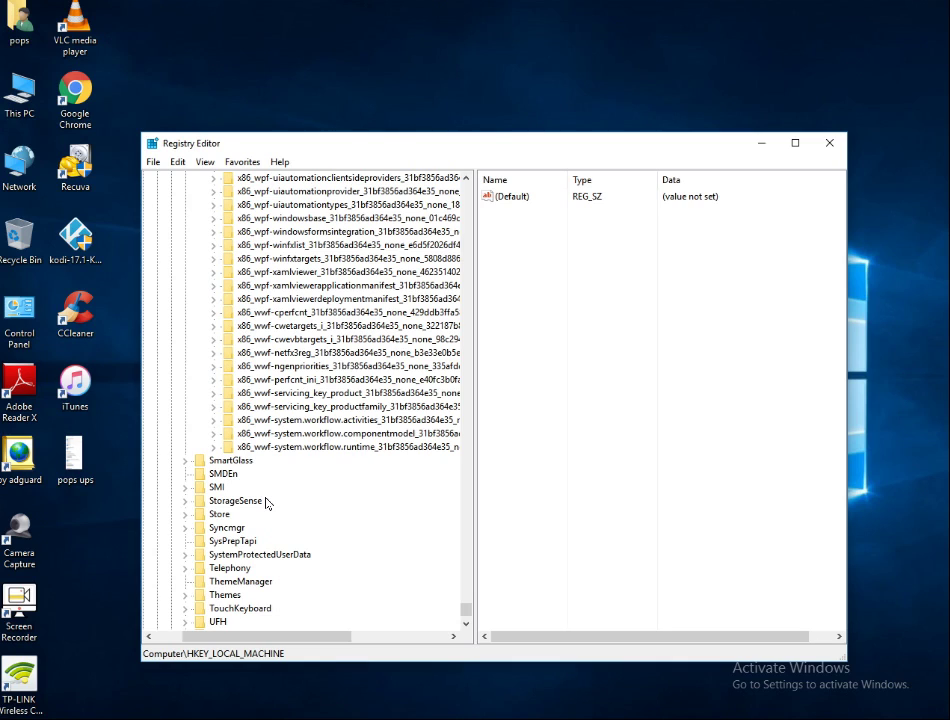
scroll(268, 503, up, 7)
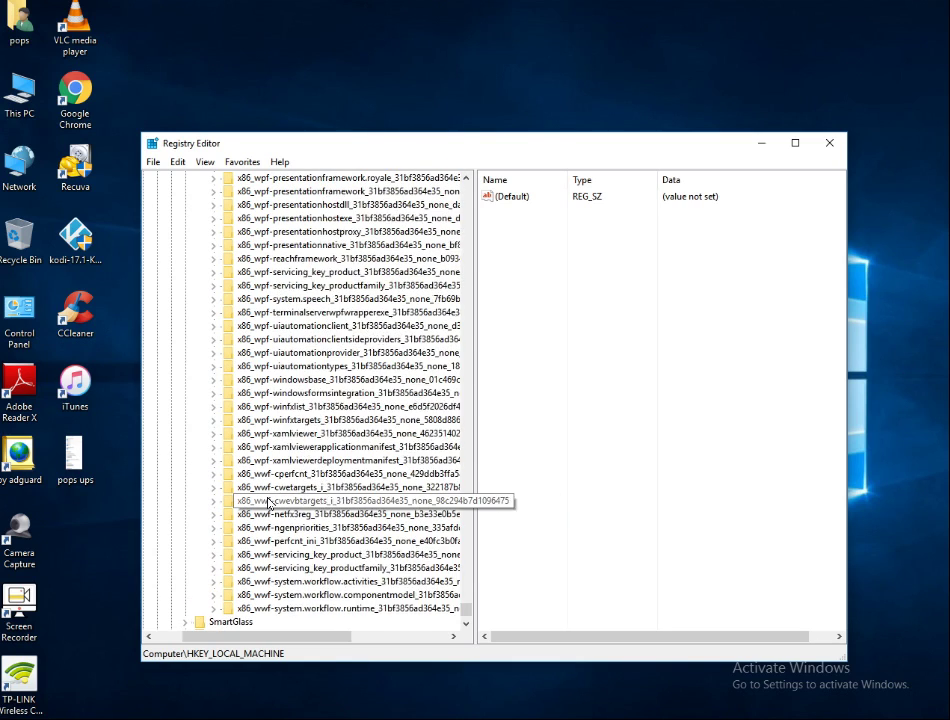
scroll(268, 503, up, 20)
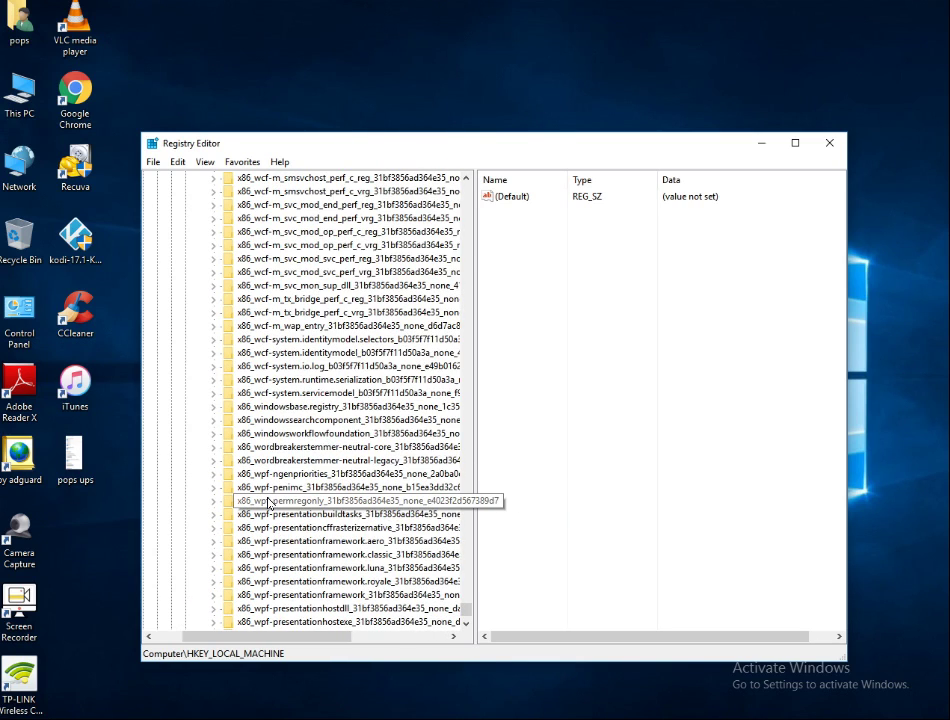
scroll(268, 503, up, 9)
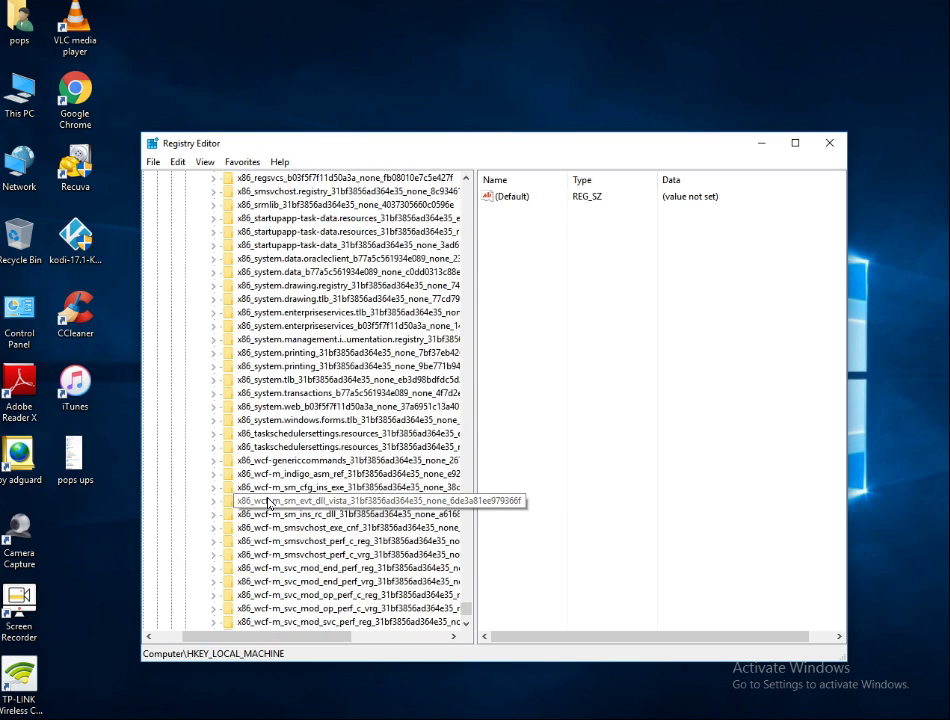
scroll(268, 503, up, 2)
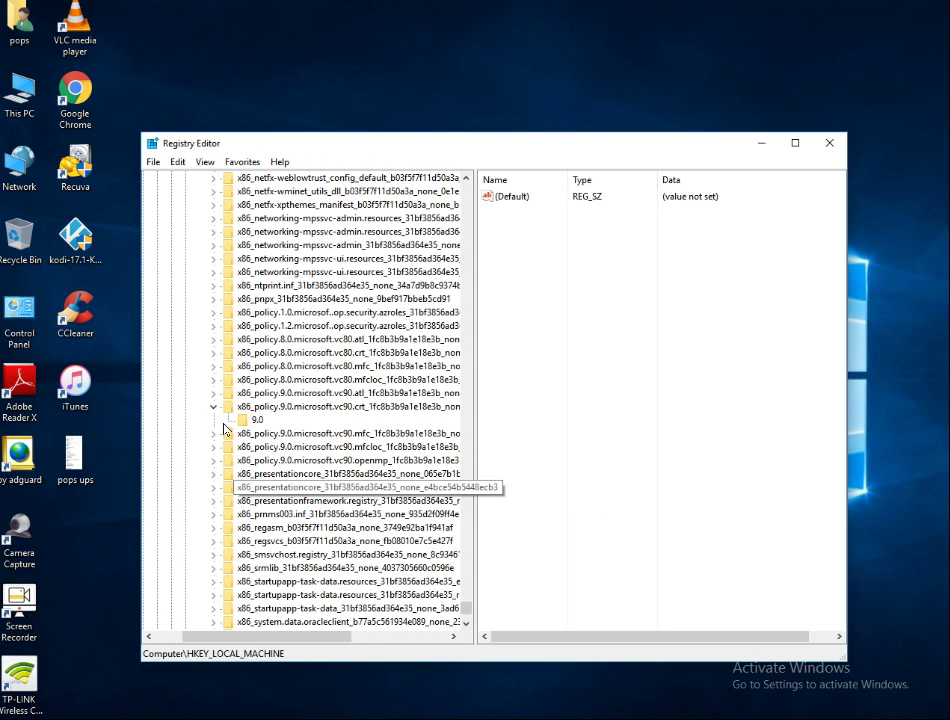
click(213, 406)
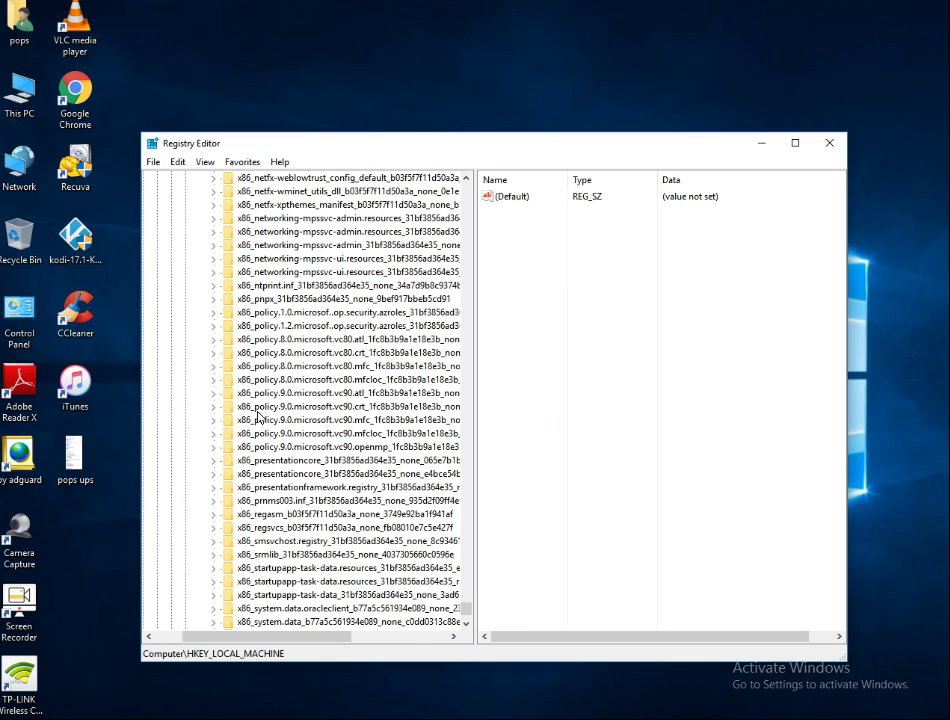
click(213, 407)
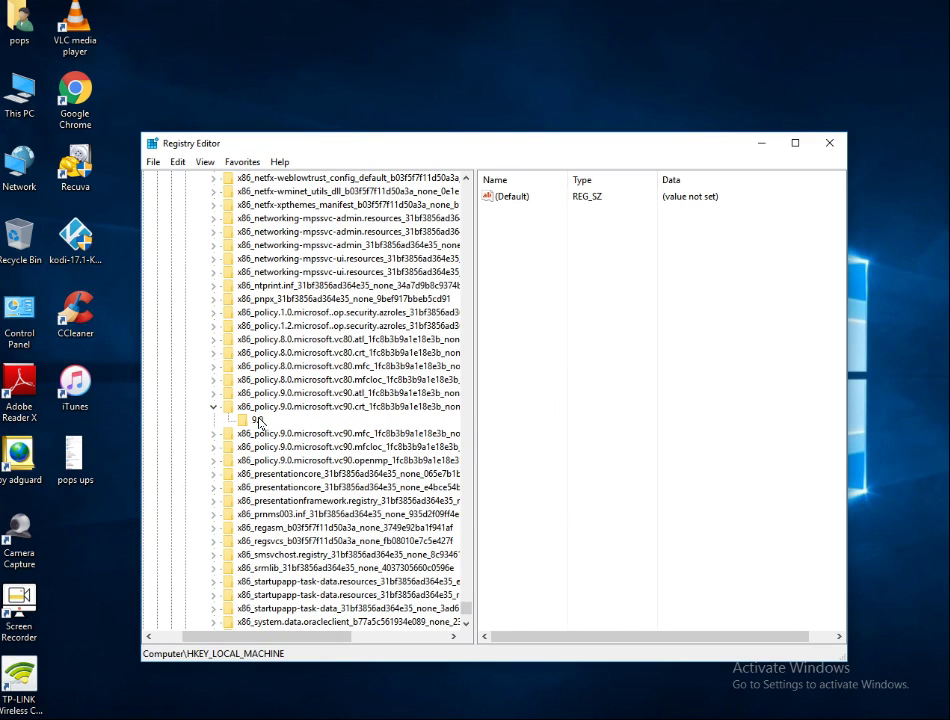
Step: Select the 9.0 subkey, inspect the data of its (Default) value and close the value without changes
click(256, 420)
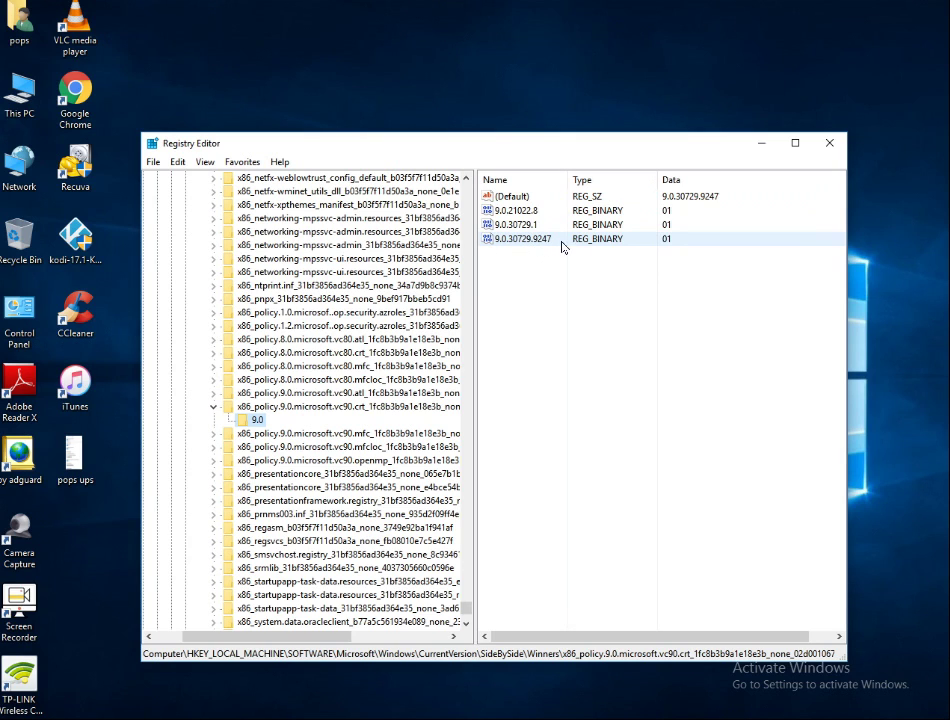
double_click(512, 197)
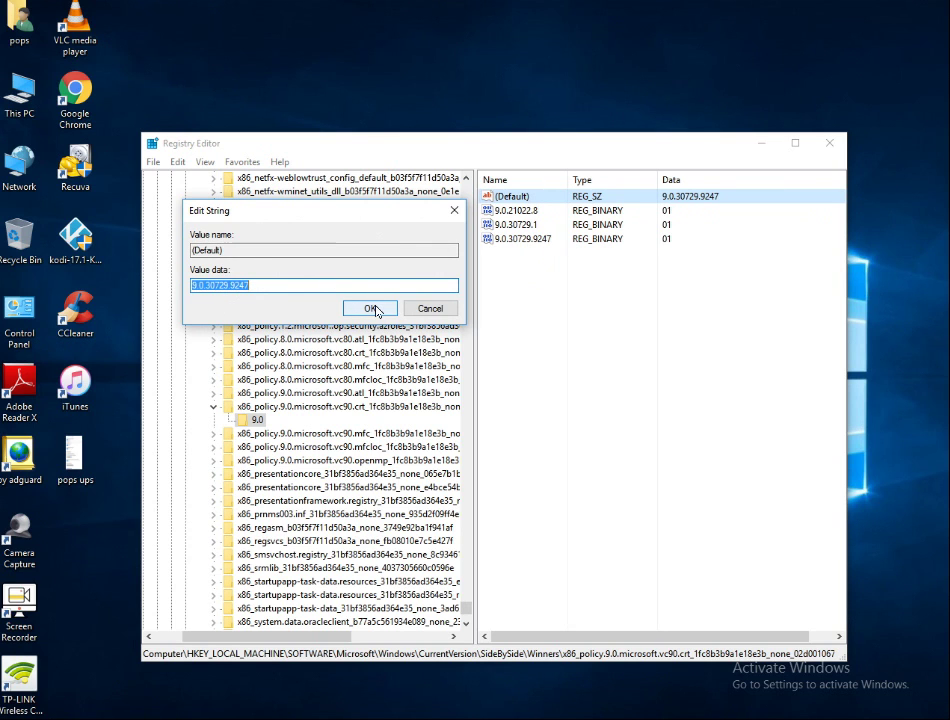
click(455, 211)
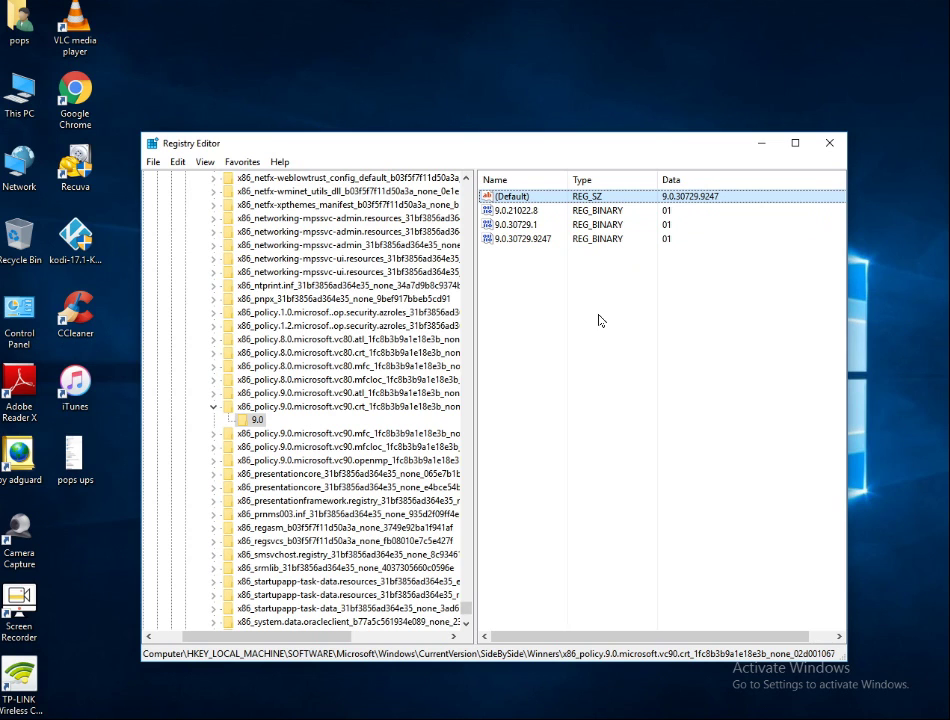
right_click(532, 22)
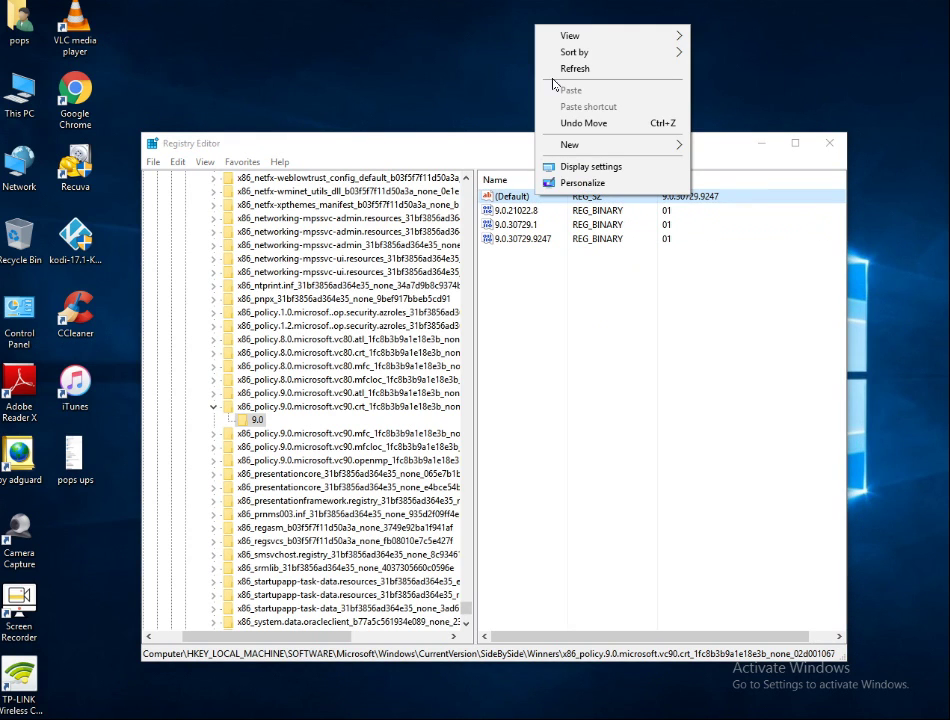
click(551, 70)
right_click(450, 73)
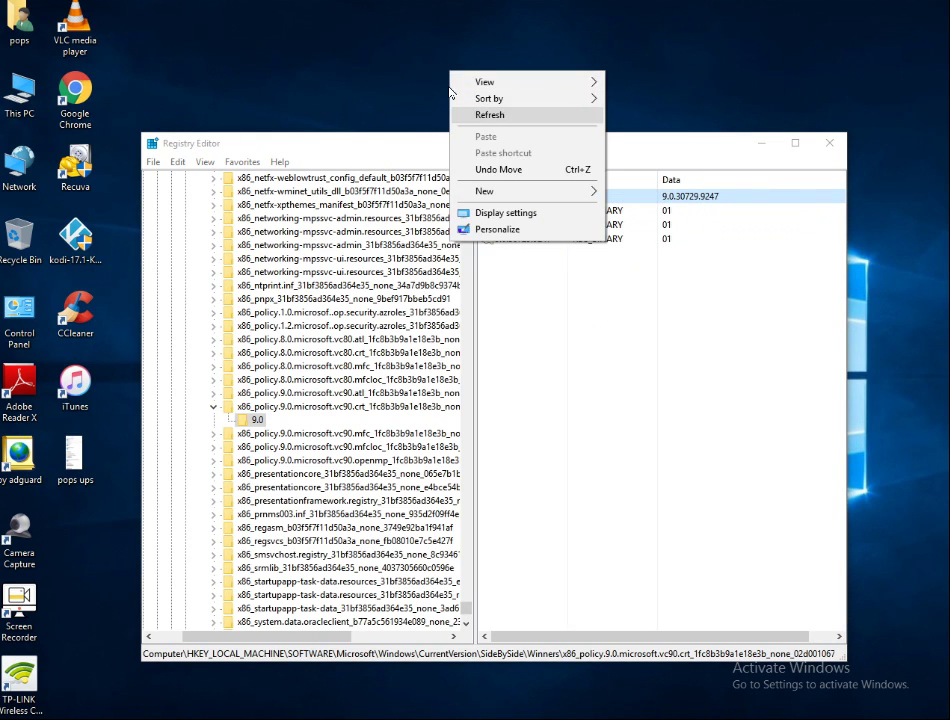
right_click(441, 73)
click(468, 116)
right_click(431, 89)
click(550, 132)
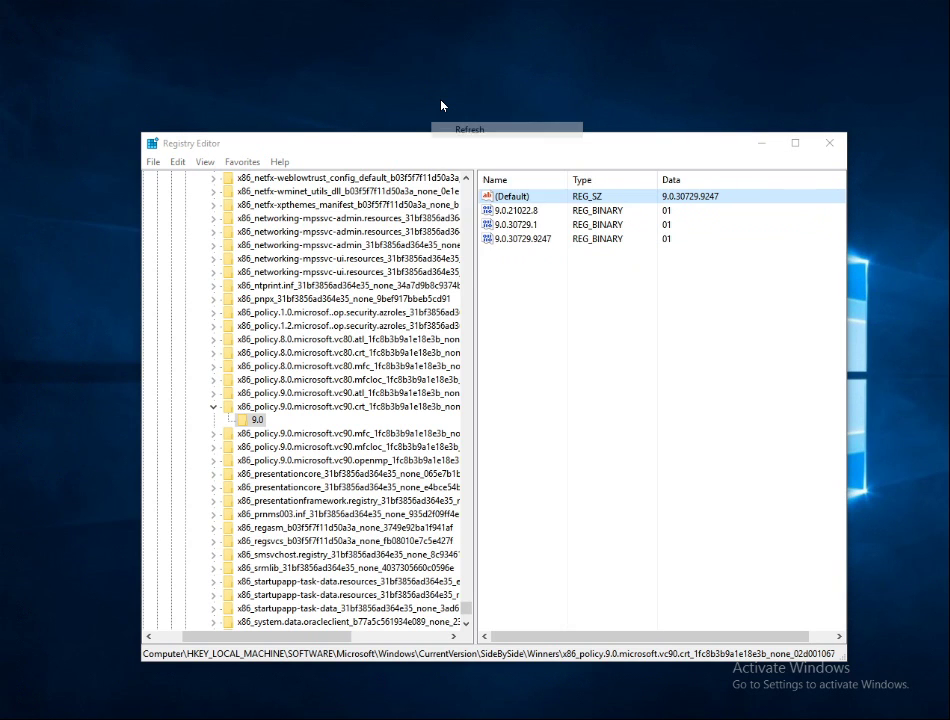
right_click(441, 101)
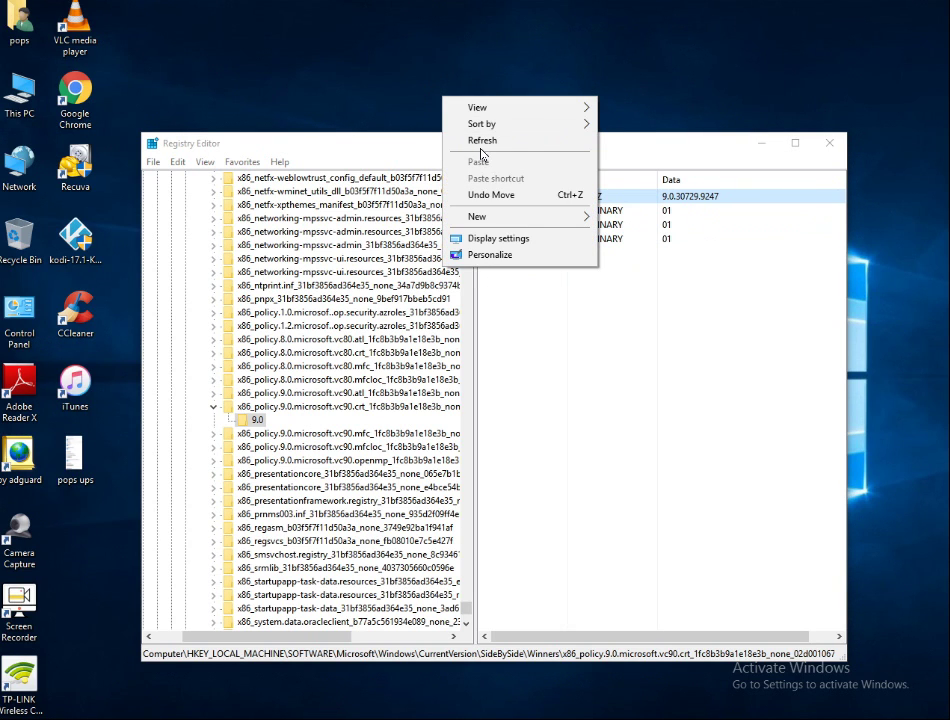
right_click(416, 95)
right_click(444, 107)
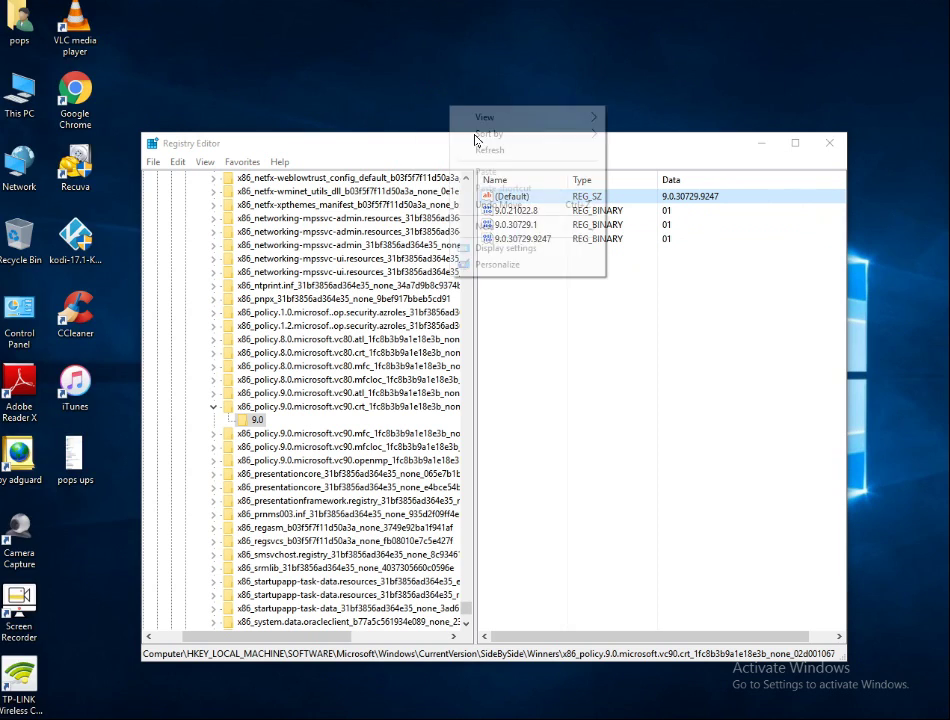
click(486, 150)
right_click(477, 87)
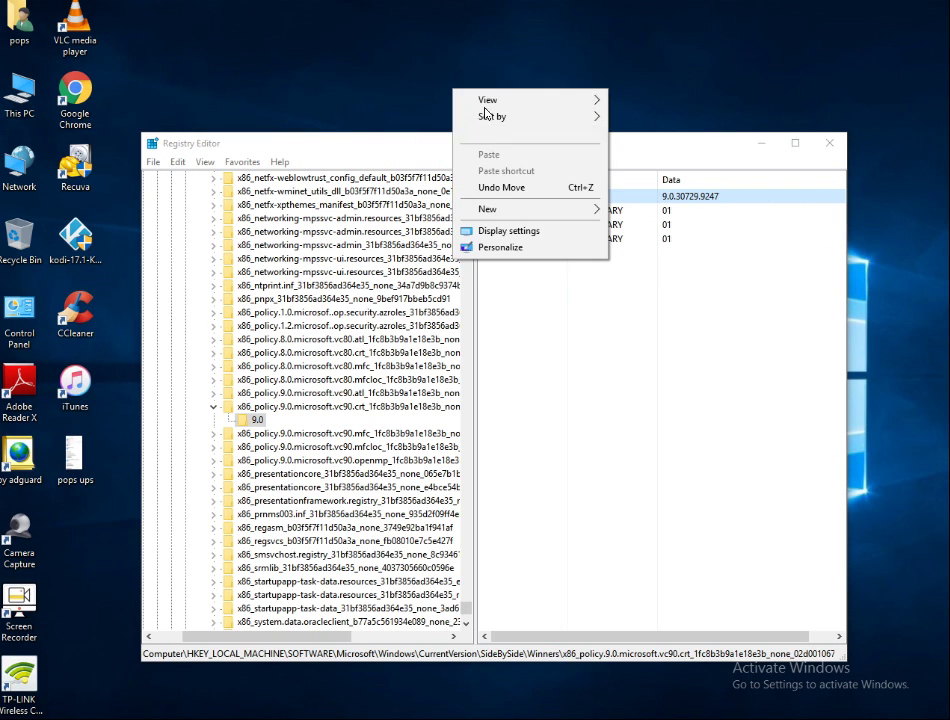
right_click(481, 105)
right_click(479, 96)
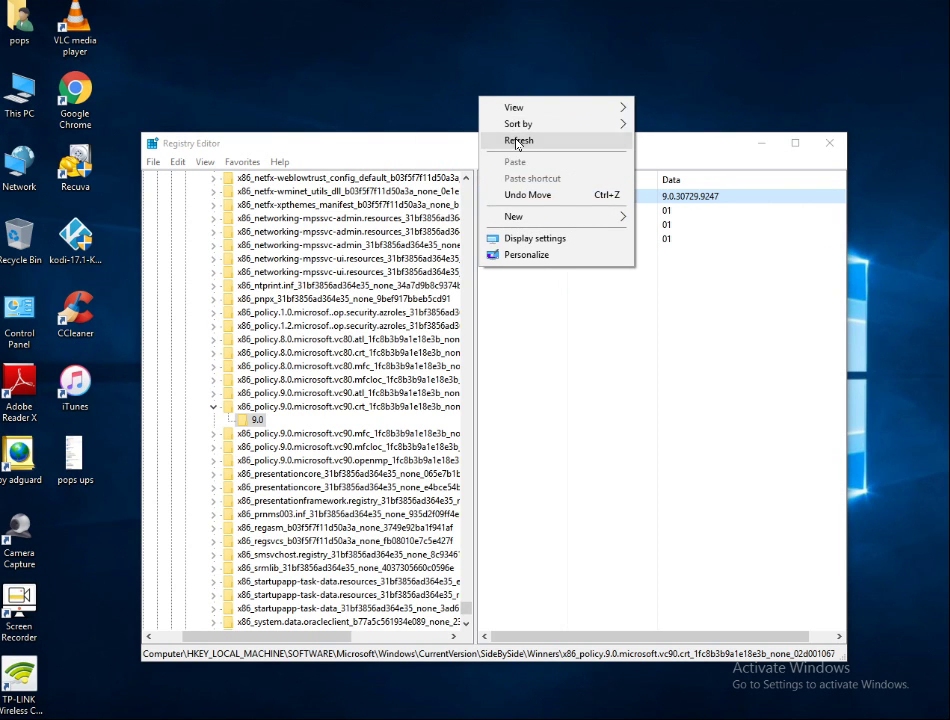
click(517, 143)
right_click(476, 97)
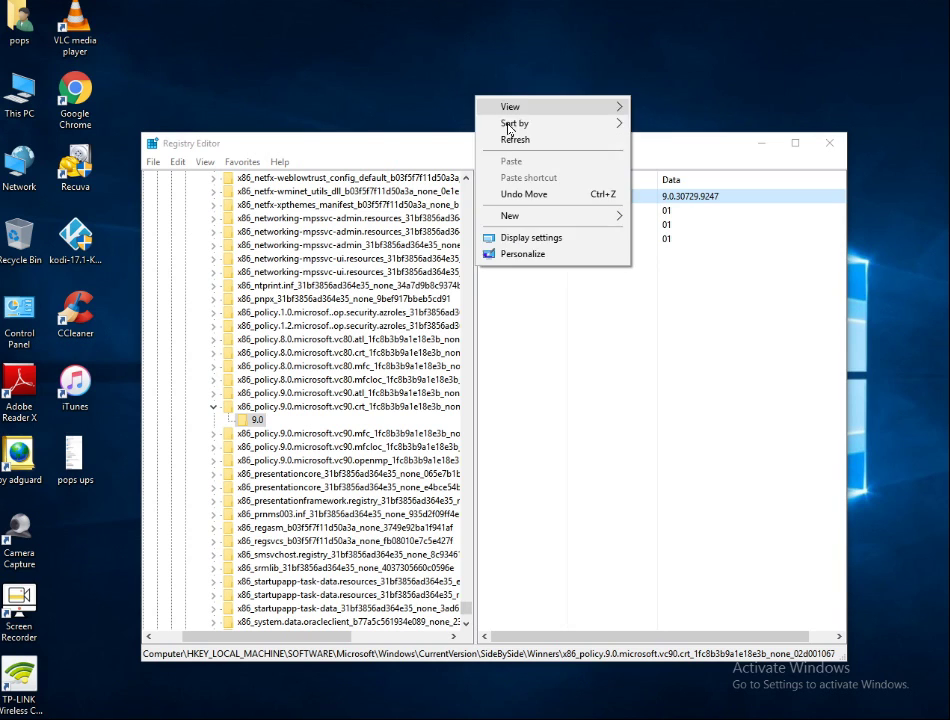
click(514, 138)
right_click(475, 95)
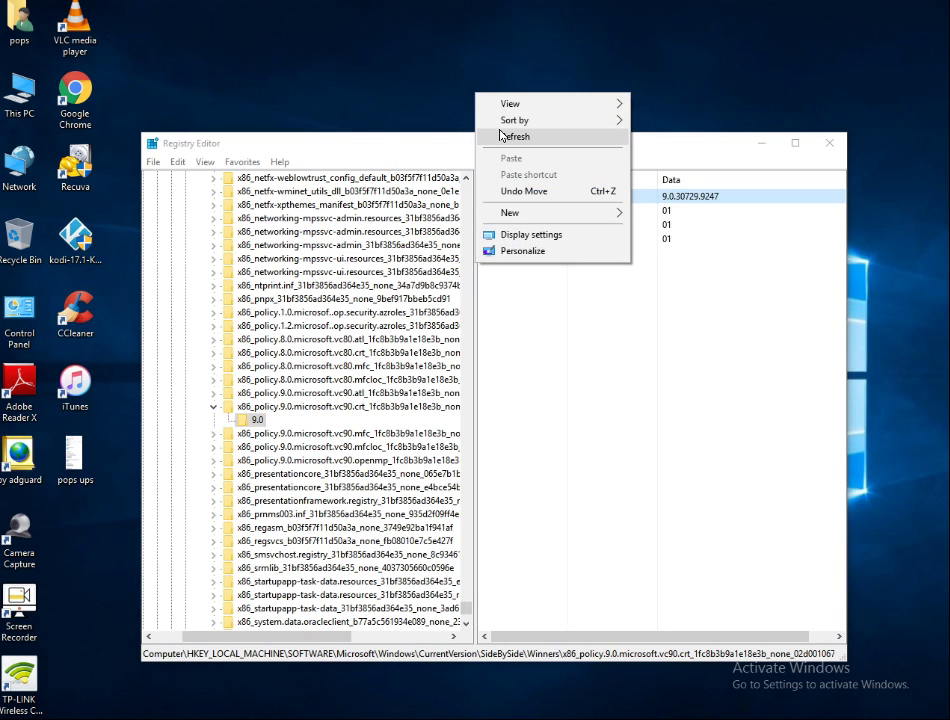
click(503, 136)
right_click(454, 90)
click(496, 145)
right_click(468, 110)
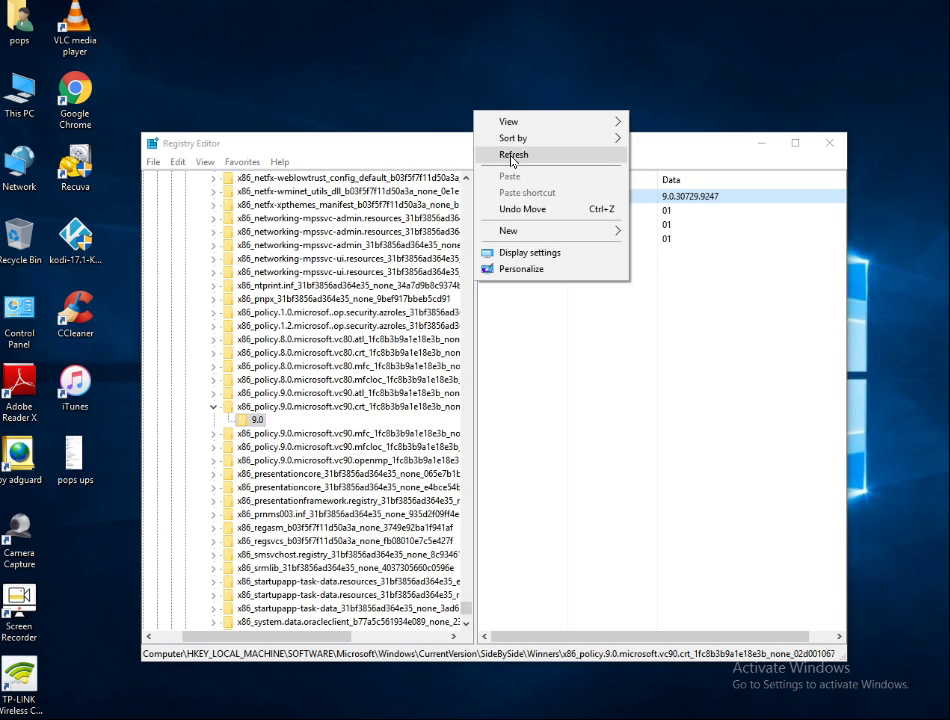
right_click(497, 106)
click(522, 149)
right_click(474, 104)
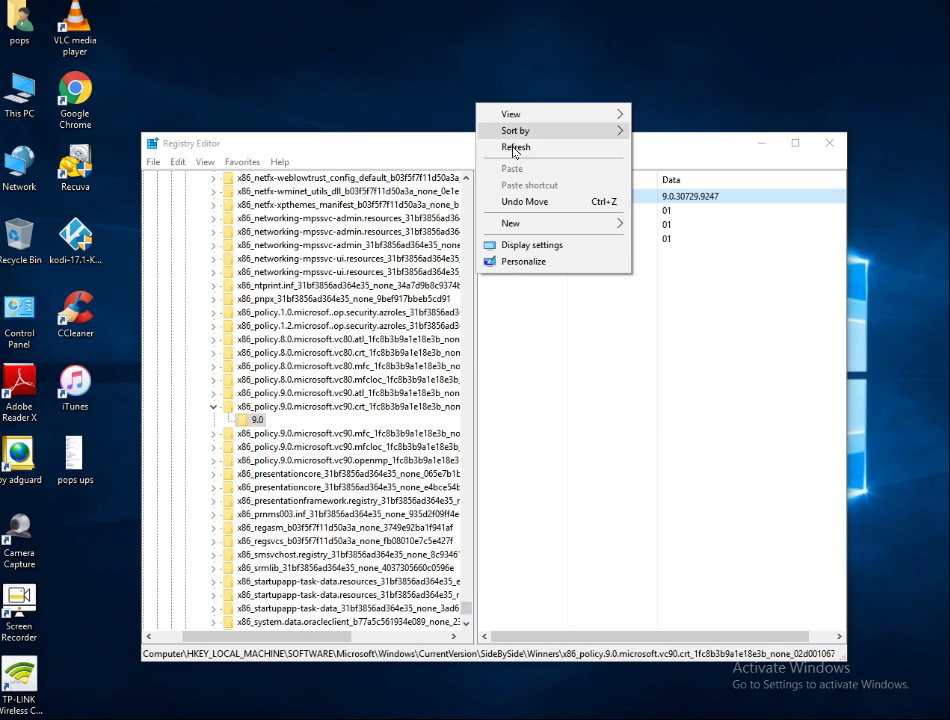
click(515, 152)
right_click(503, 117)
click(528, 159)
right_click(489, 70)
click(522, 114)
right_click(480, 84)
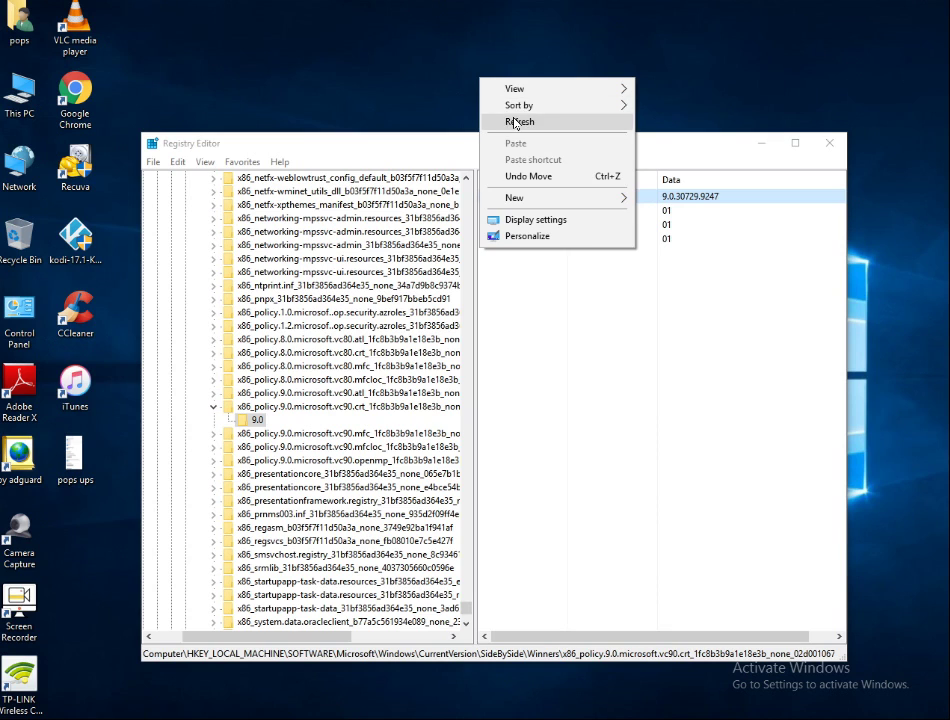
click(515, 123)
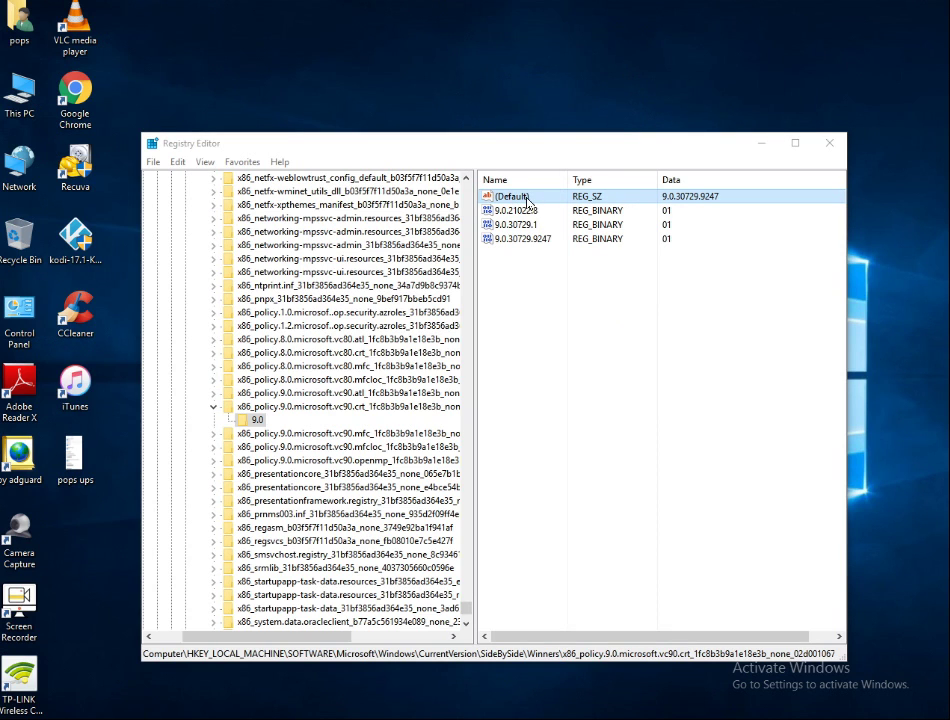
right_click(467, 98)
right_click(488, 94)
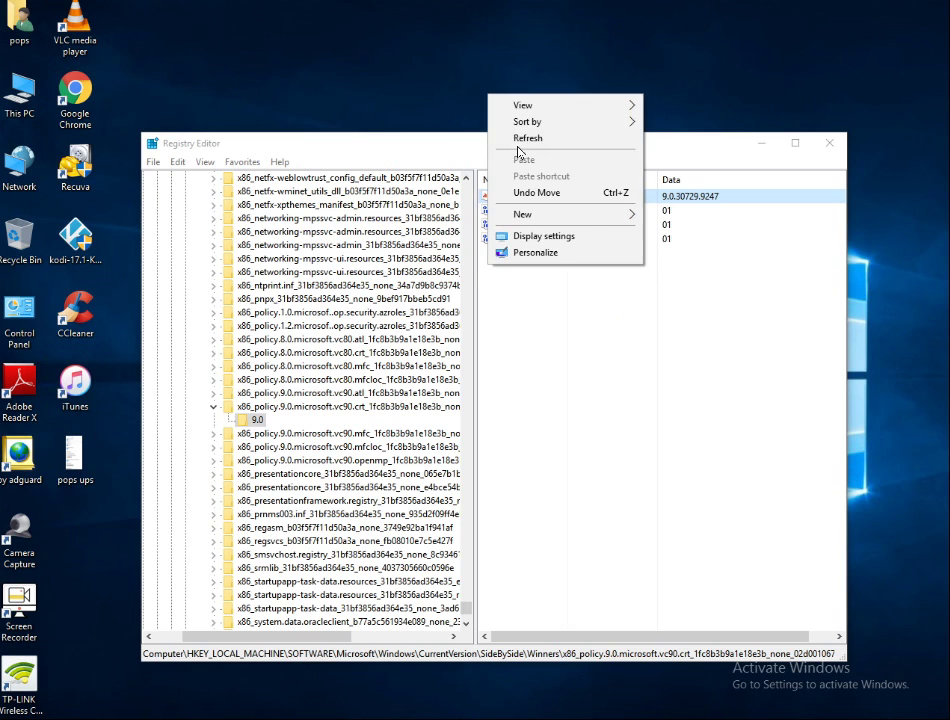
click(520, 141)
right_click(468, 96)
click(520, 146)
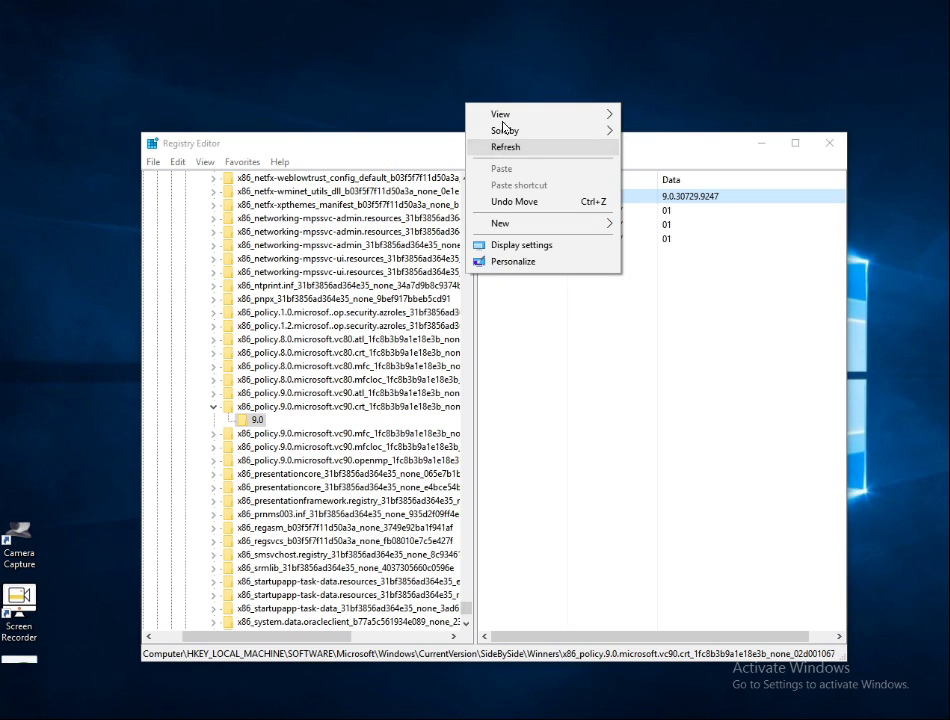
right_click(502, 122)
click(536, 168)
right_click(483, 95)
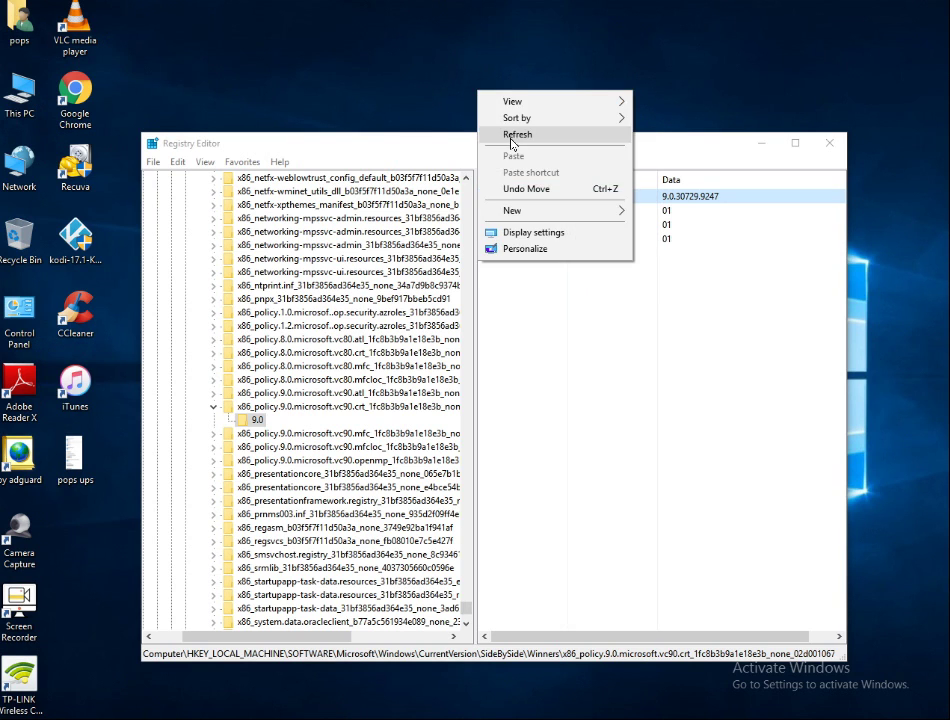
click(512, 141)
right_click(483, 95)
click(515, 143)
right_click(489, 113)
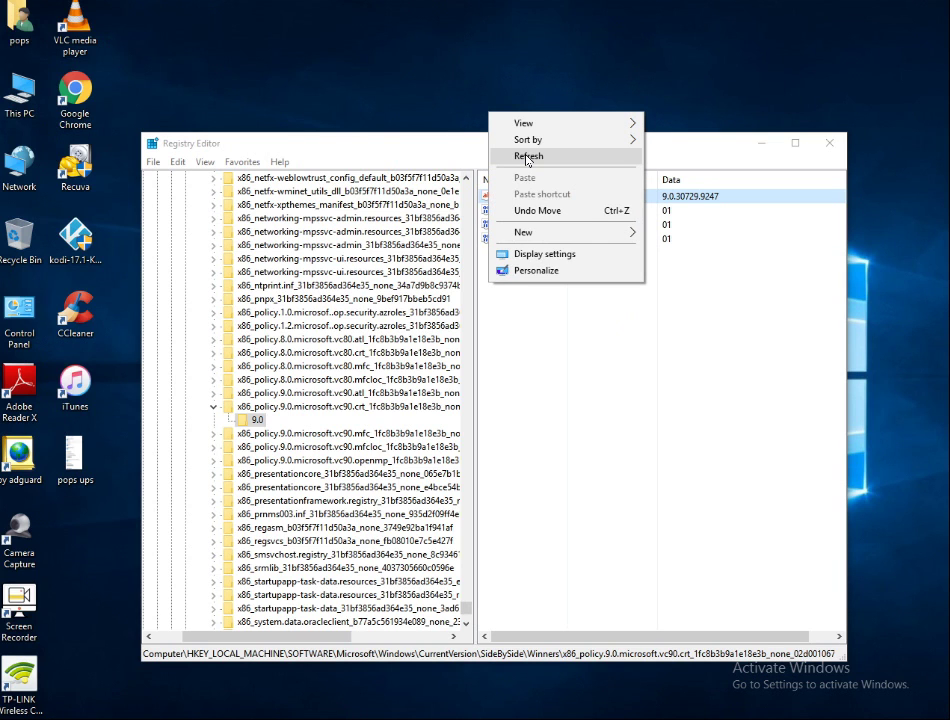
click(527, 157)
right_click(490, 97)
click(524, 147)
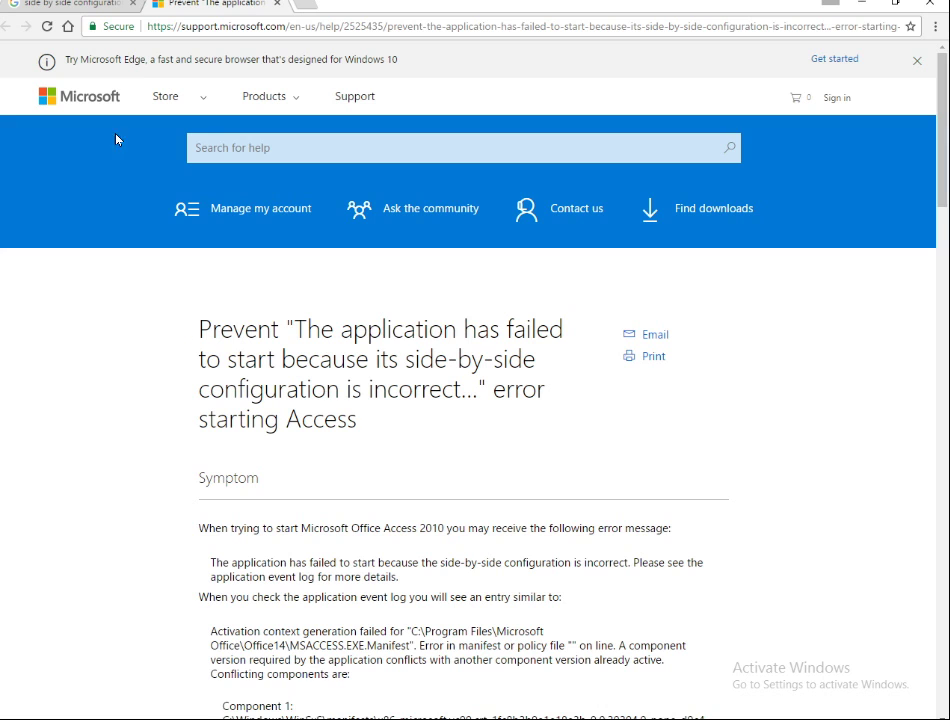
Step: In Chrome, return to the Google results and open "The Google Chrome is not working in my Windows 10 computer" in a new tab and view it
click(78, 10)
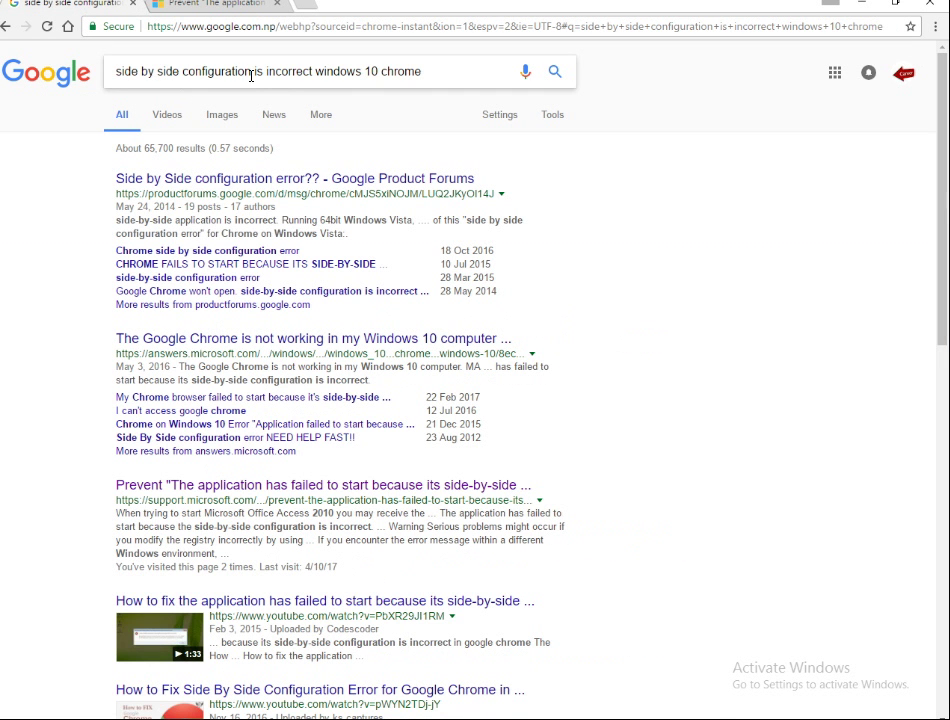
click(431, 75)
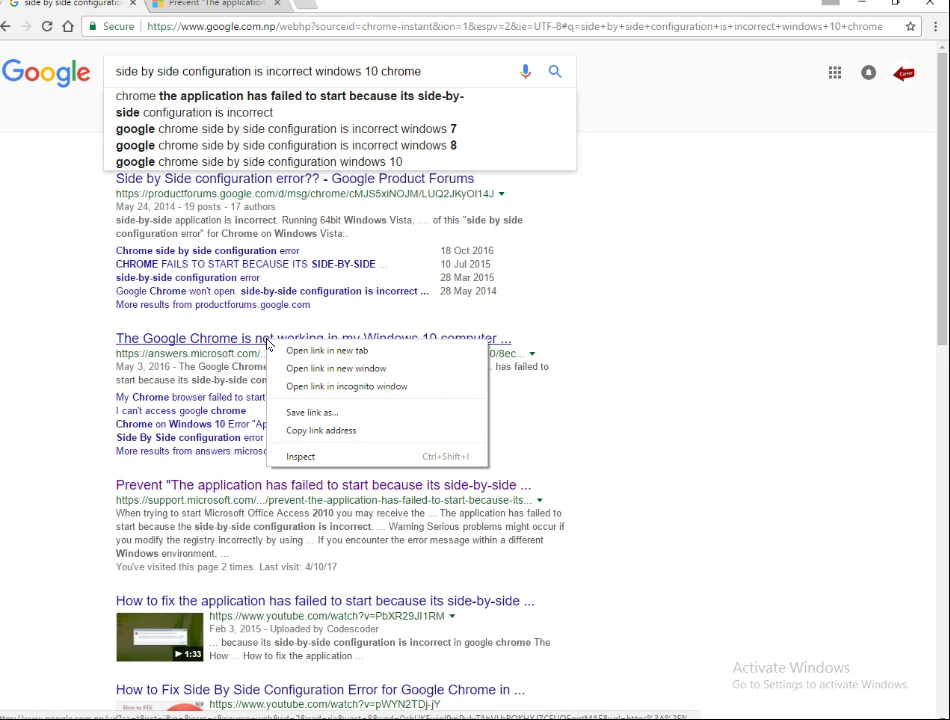
right_click(269, 345)
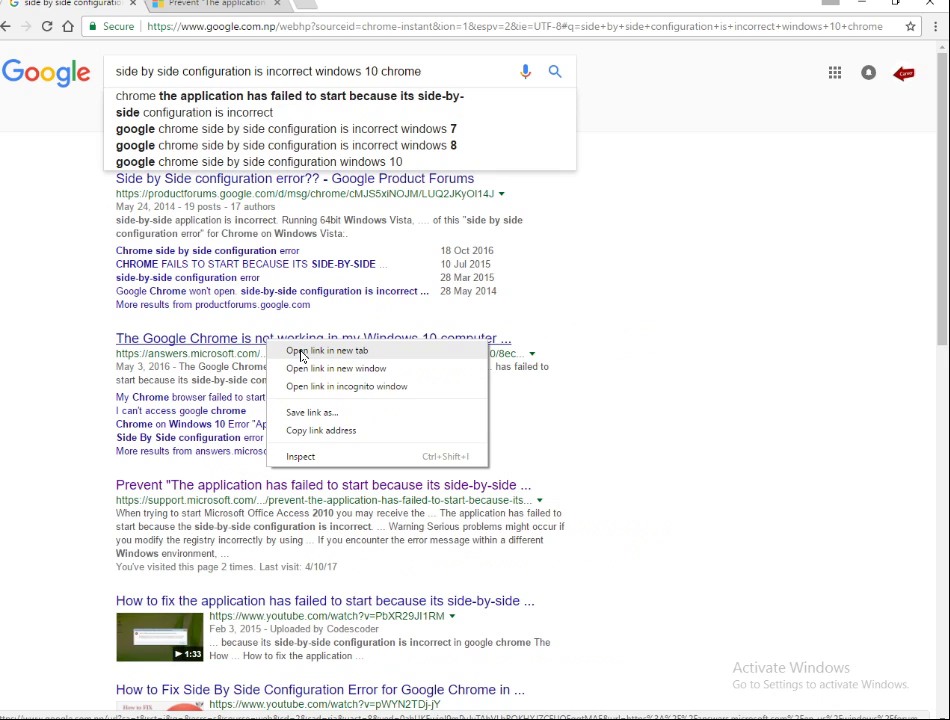
click(300, 352)
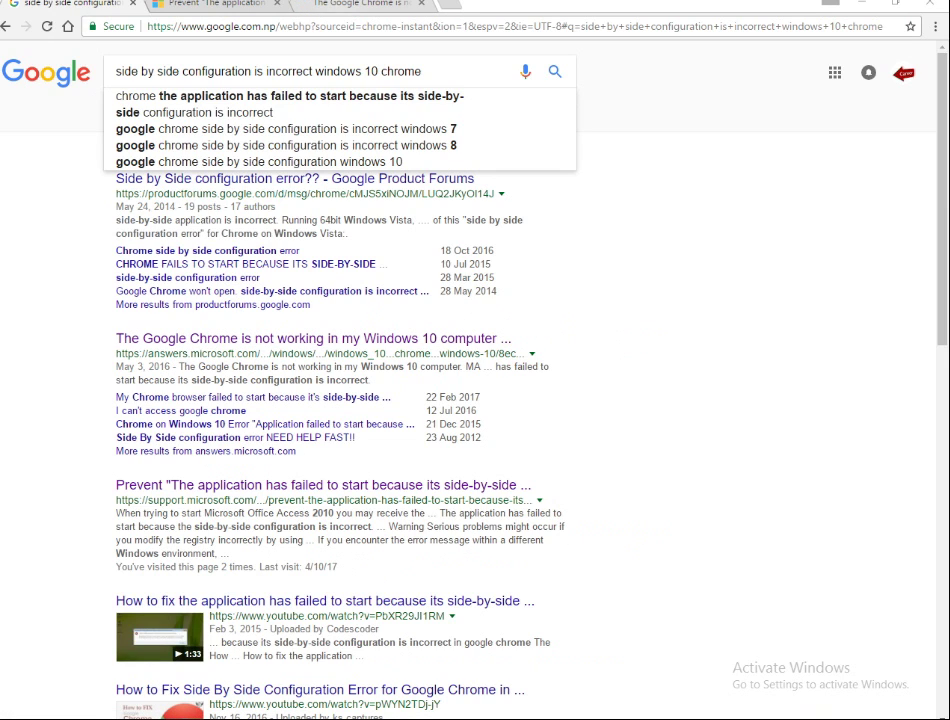
click(356, 7)
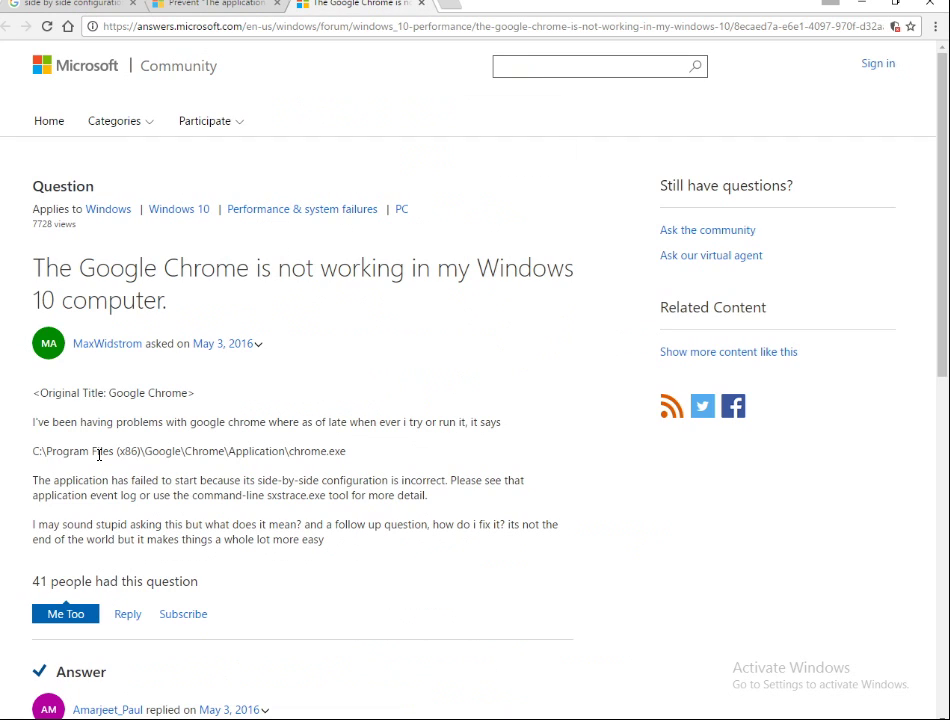
Step: Look through the Microsoft Community question and its marked answer, and switch back to Registry Editor
scroll(99, 460, down, 6)
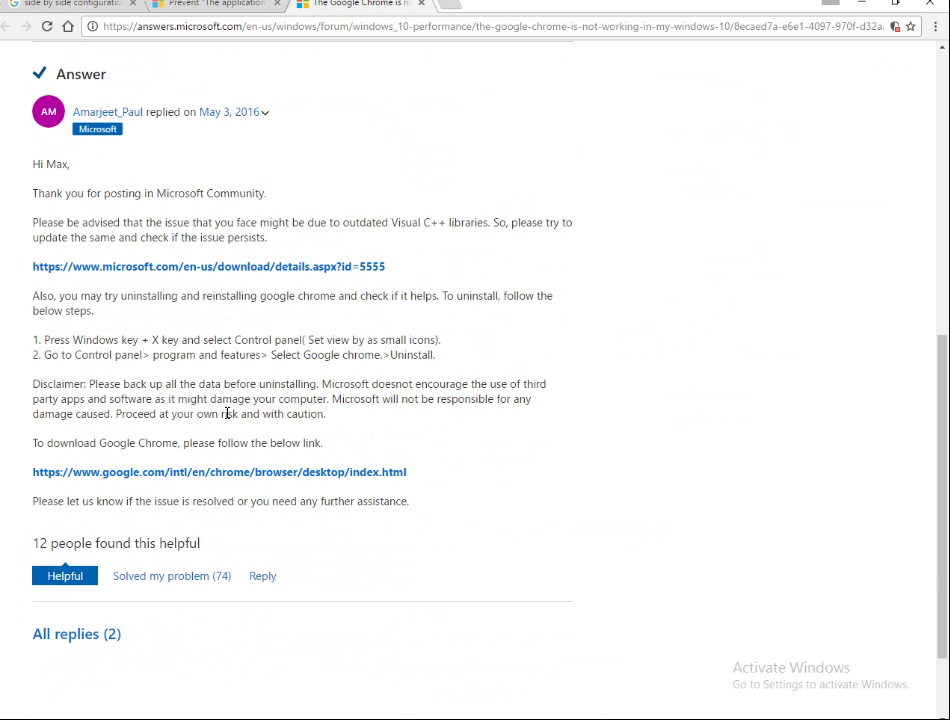
scroll(90, 405, down, 2)
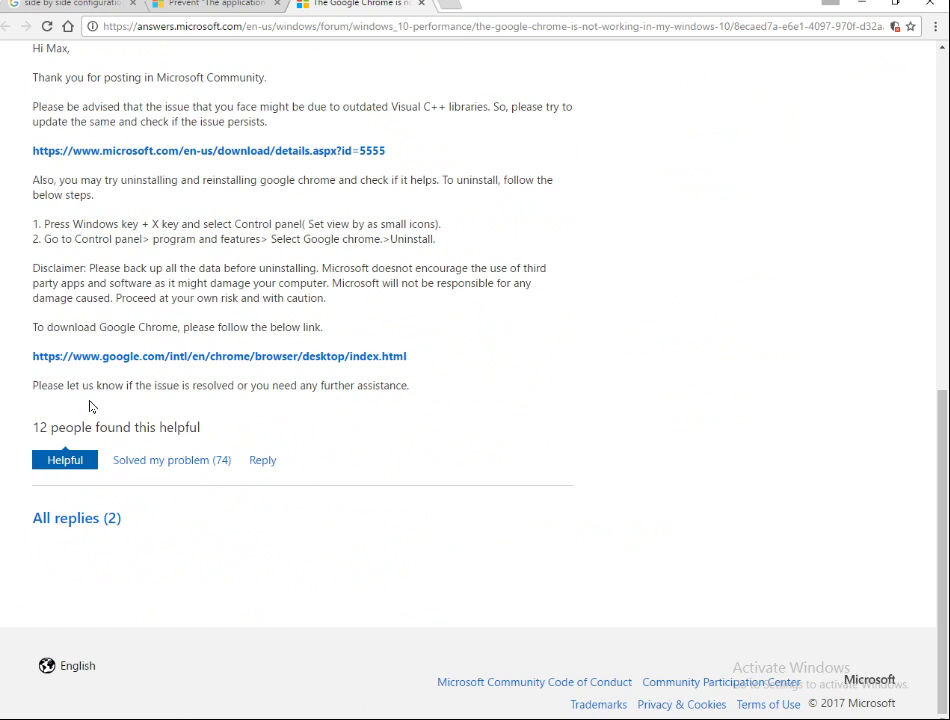
scroll(90, 405, up, 10)
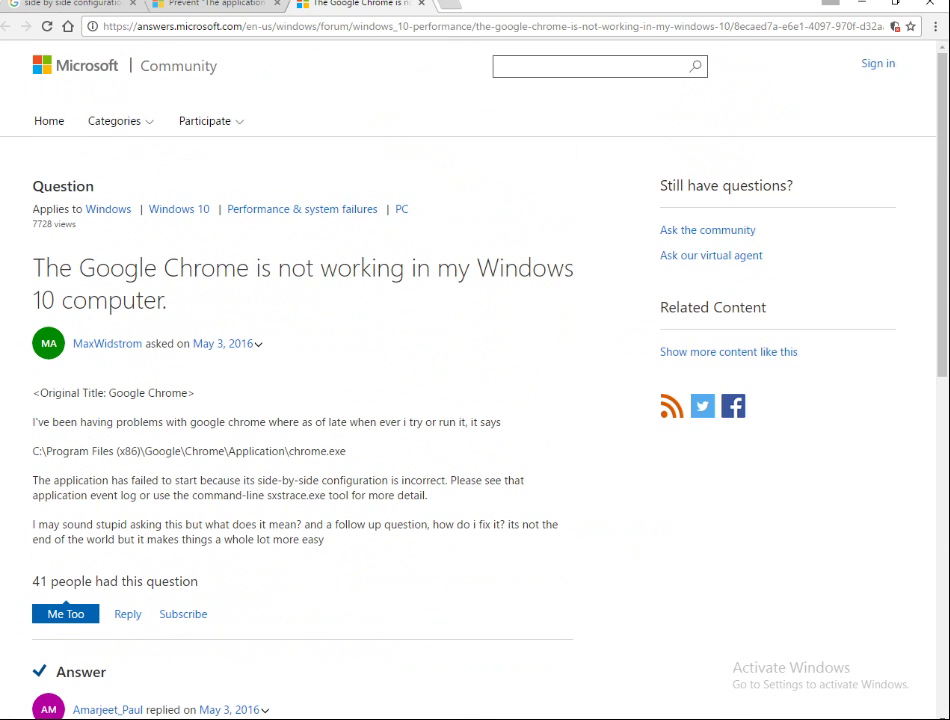
key(alt+Tab)
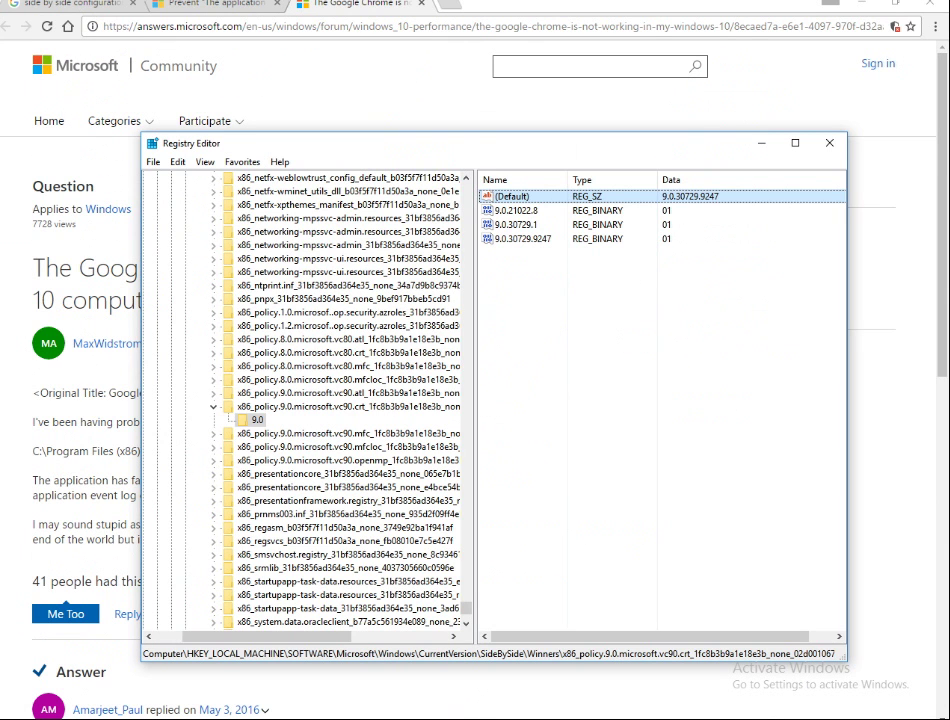
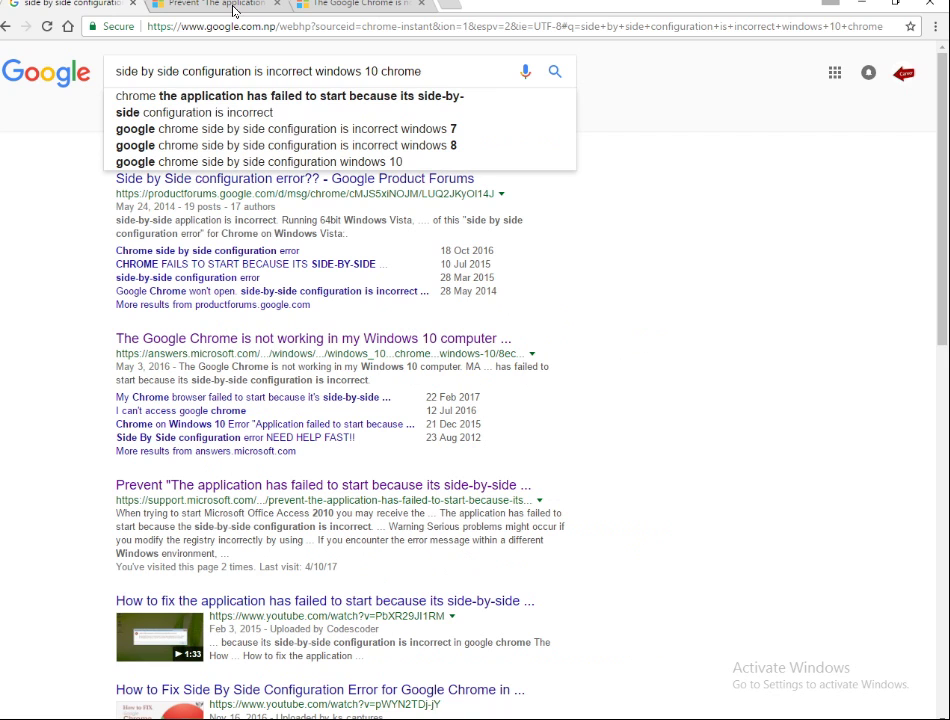
Step: In Chrome, review the Microsoft support article on the side-by-side configuration error, examining its registry resolution steps and the notes for other Windows versions
click(235, 8)
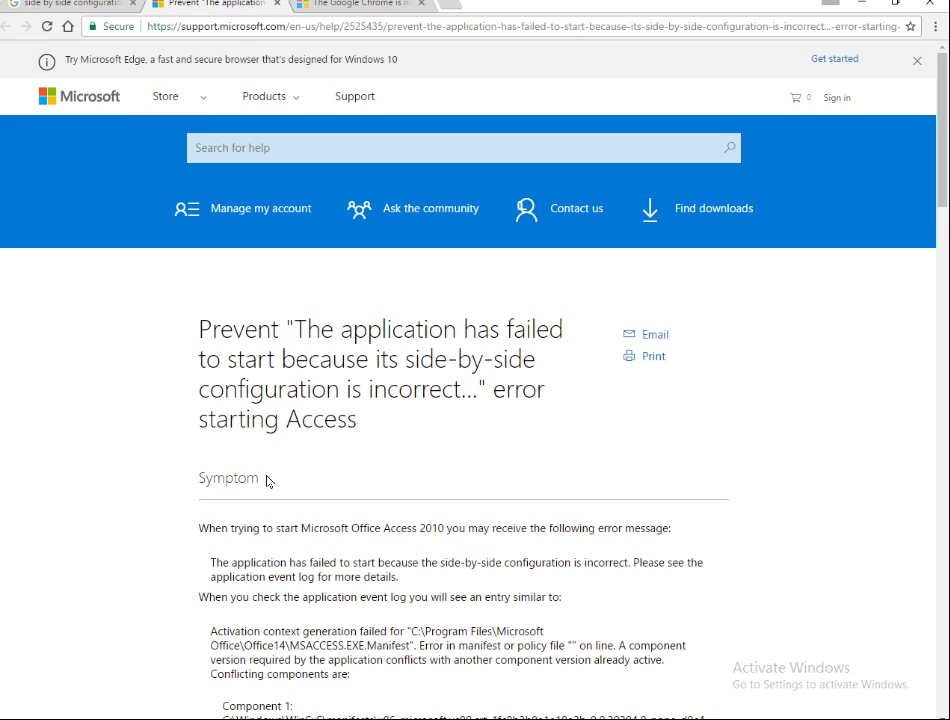
scroll(267, 480, down, 20)
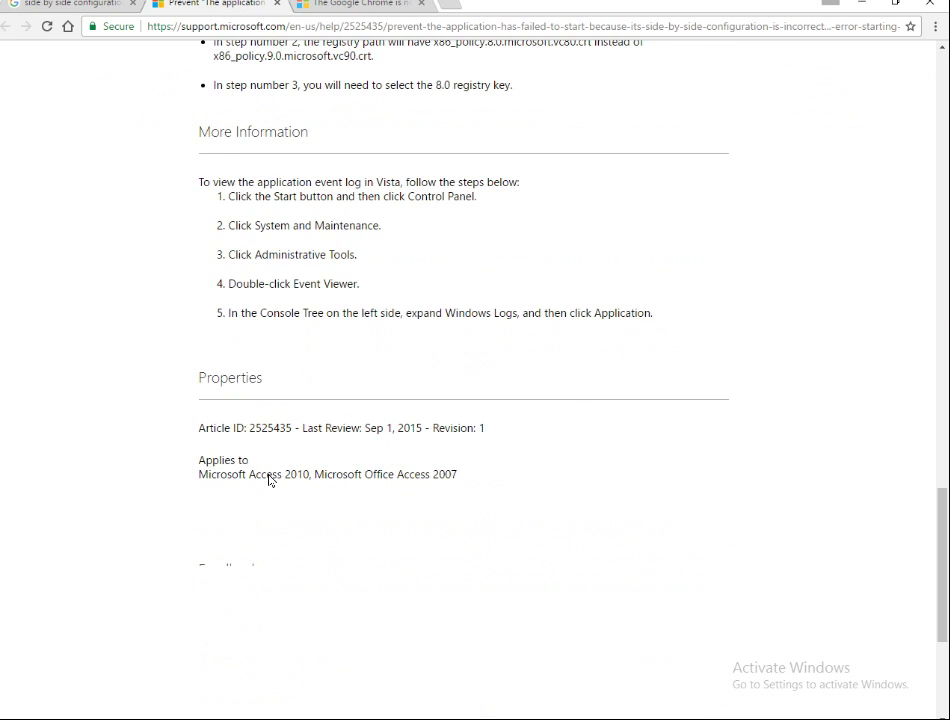
scroll(268, 480, up, 6)
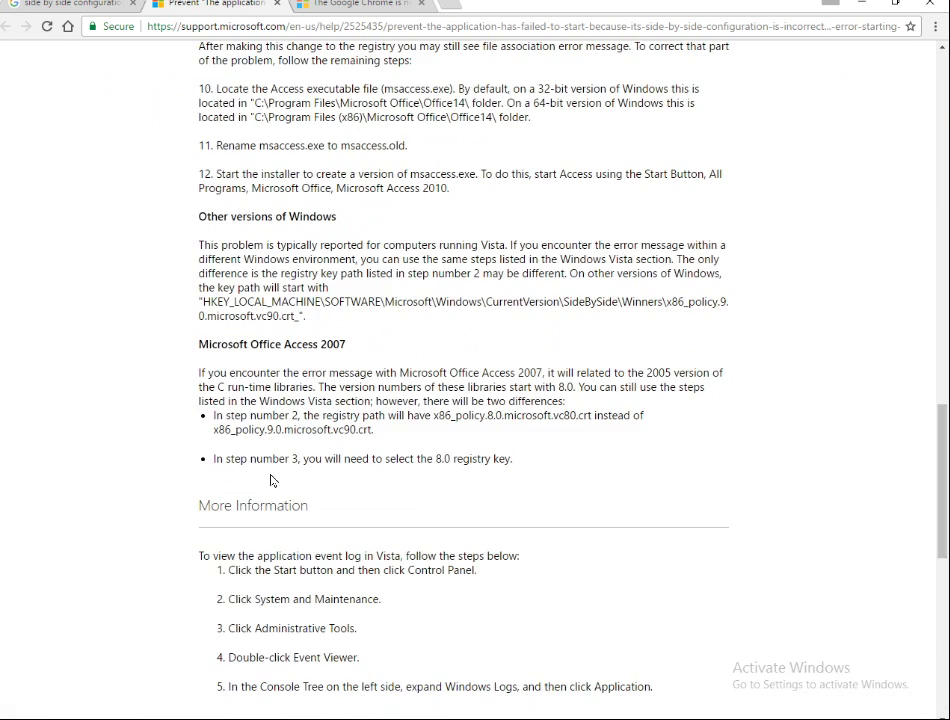
scroll(270, 480, down, 5)
scroll(271, 475, up, 9)
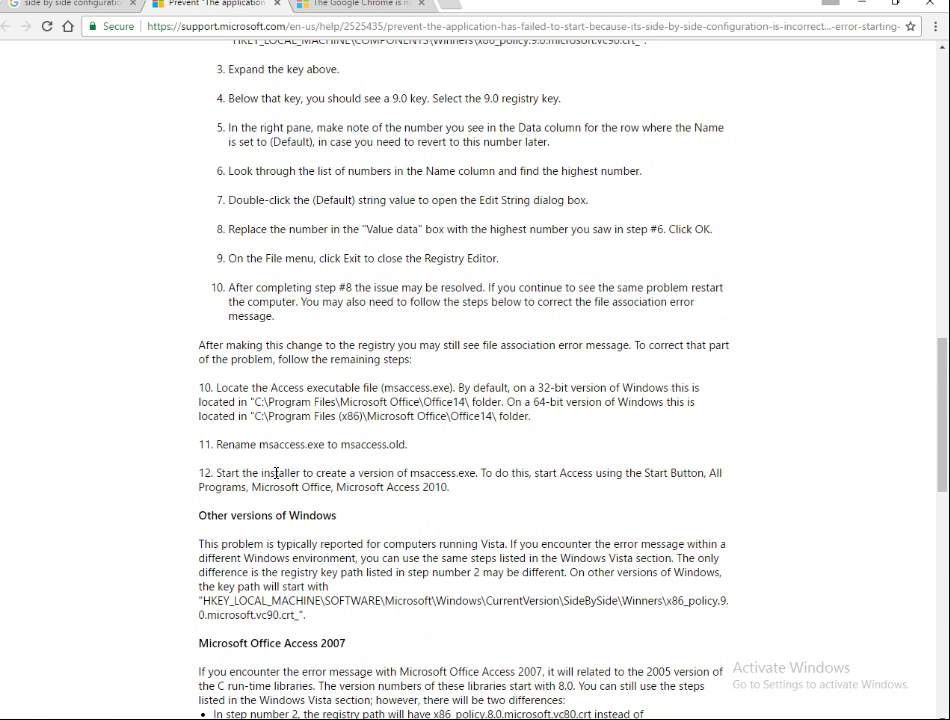
scroll(276, 472, up, 4)
scroll(276, 472, down, 4)
scroll(331, 572, down, 3)
scroll(250, 500, up, 3)
scroll(270, 530, down, 3)
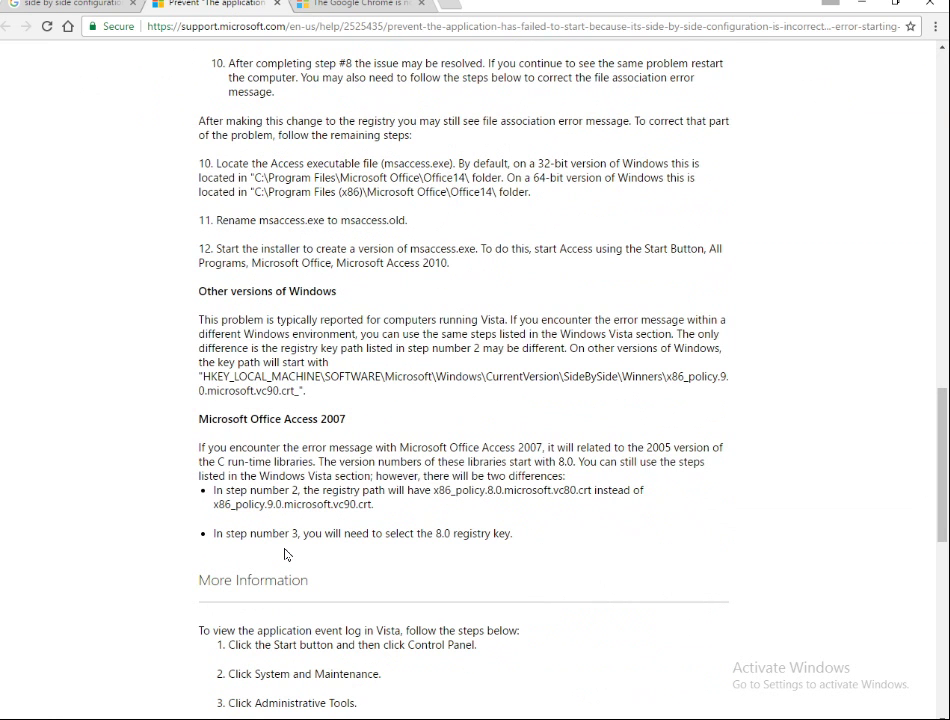
scroll(284, 554, up, 6)
scroll(284, 554, up, 2)
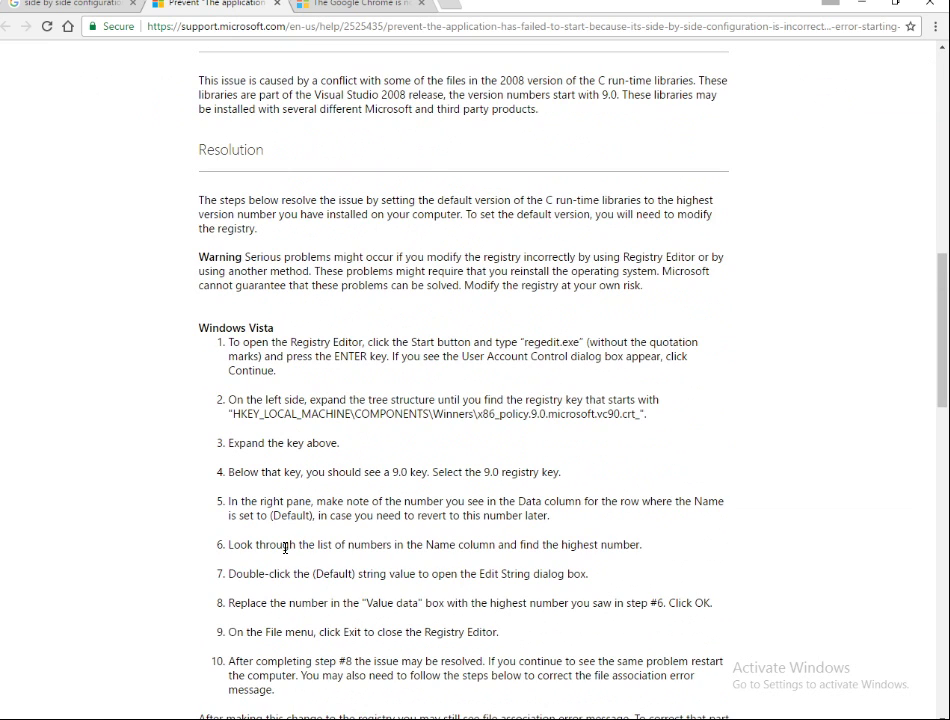
scroll(285, 547, down, 4)
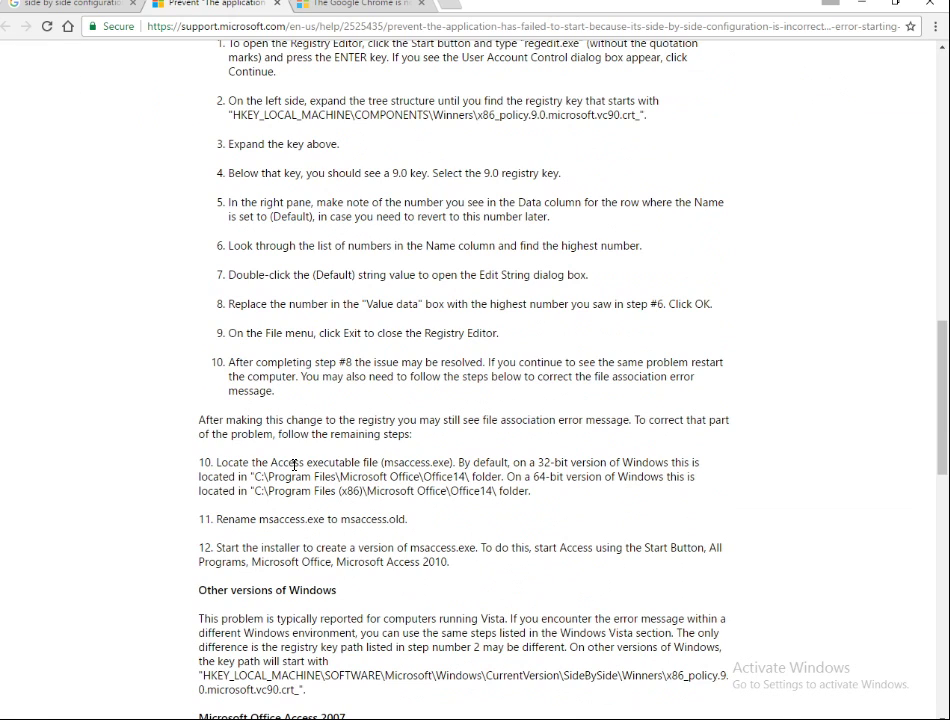
Step: Examine the article's remaining steps on the 32-bit and 64-bit locations of msaccess.exe, renaming it to msaccess.old and recreating it, and glance at Registry Editor
drag(271, 462, 452, 461)
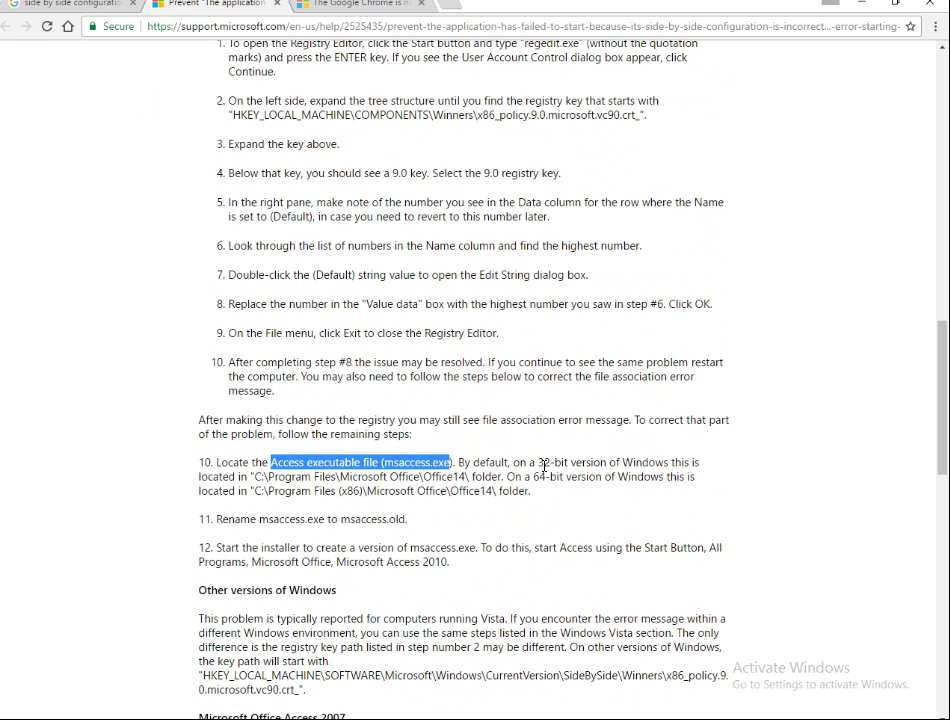
click(273, 490)
drag(256, 478, 507, 478)
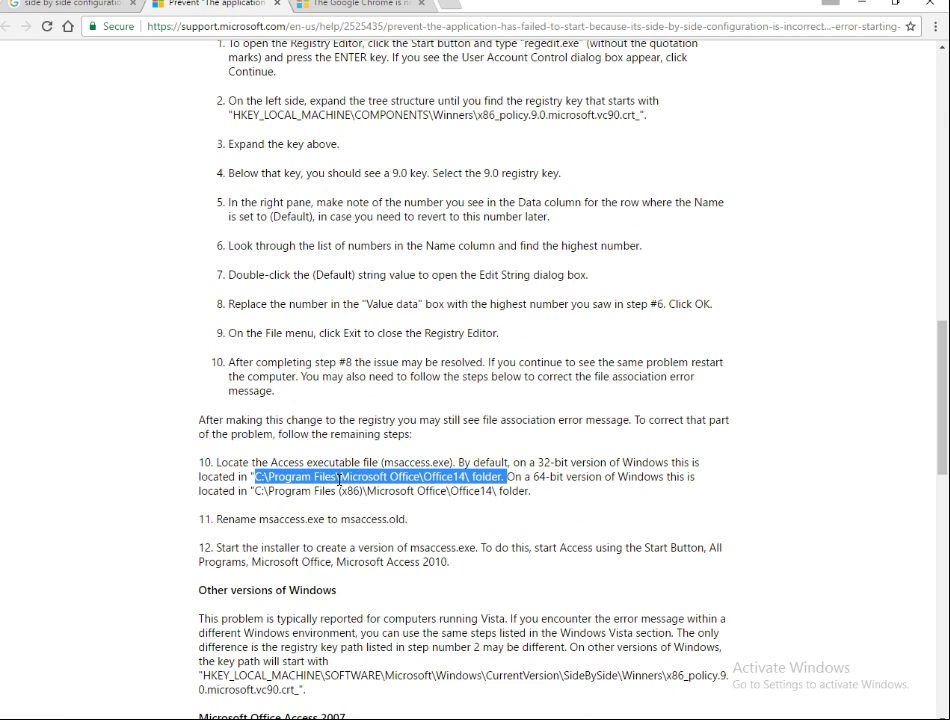
click(480, 489)
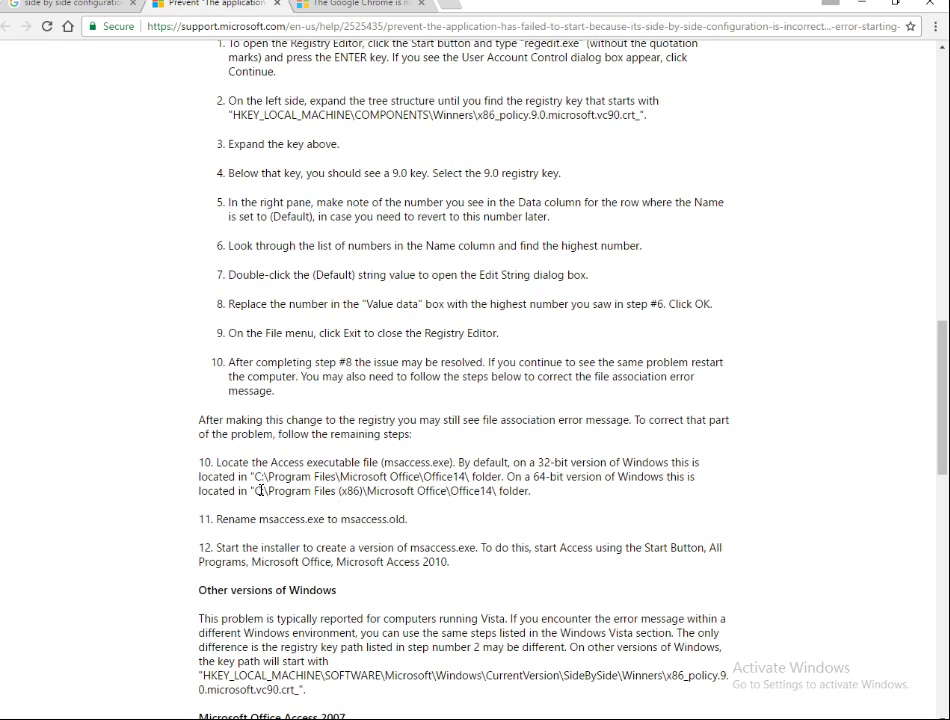
drag(257, 490, 500, 492)
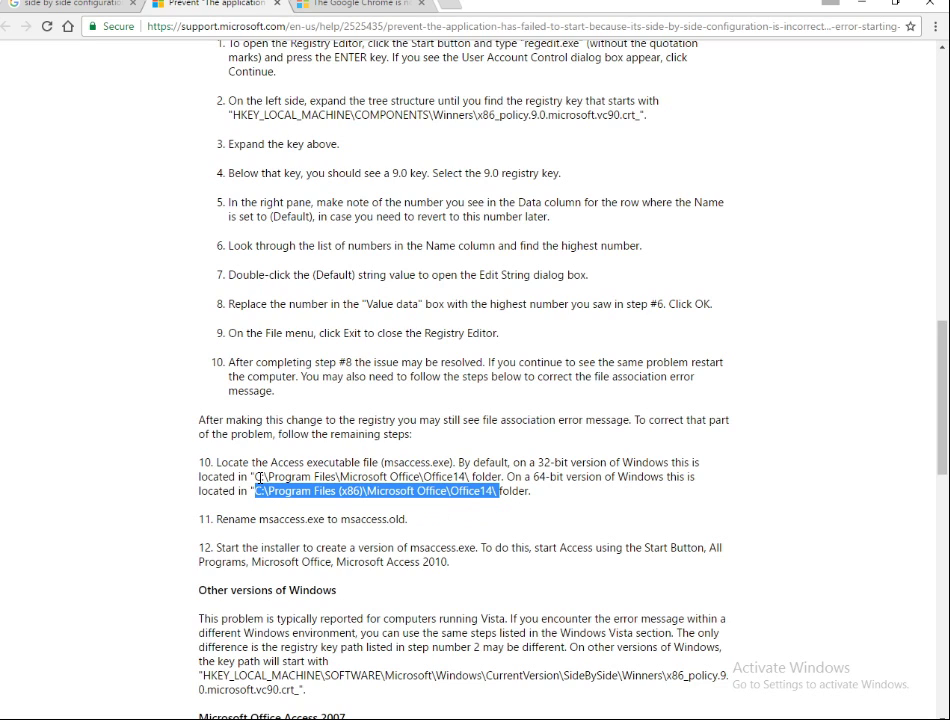
drag(255, 477, 466, 476)
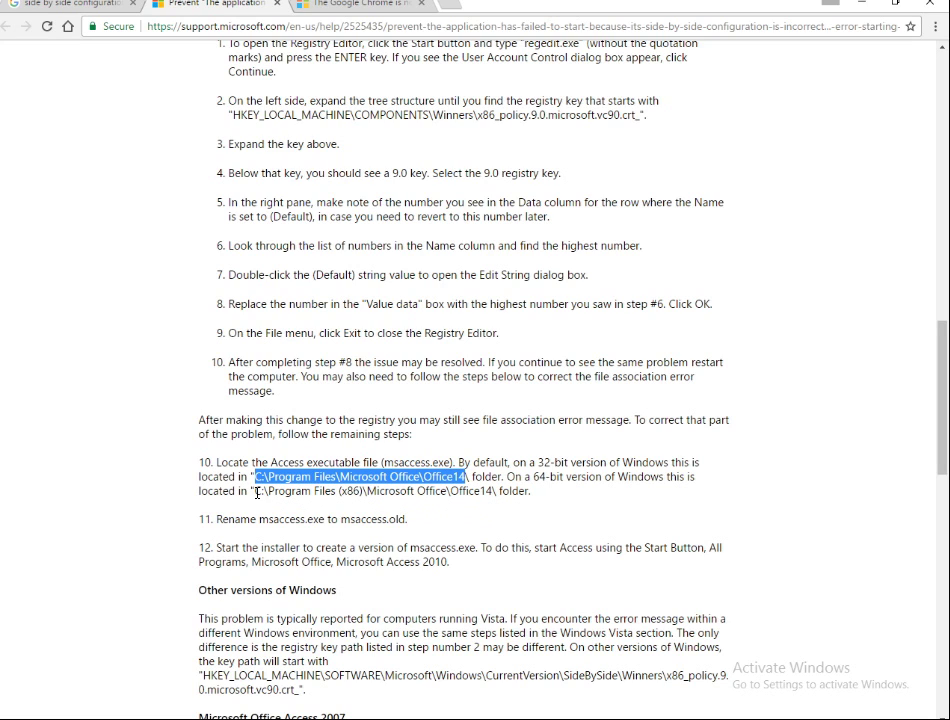
drag(257, 491, 496, 491)
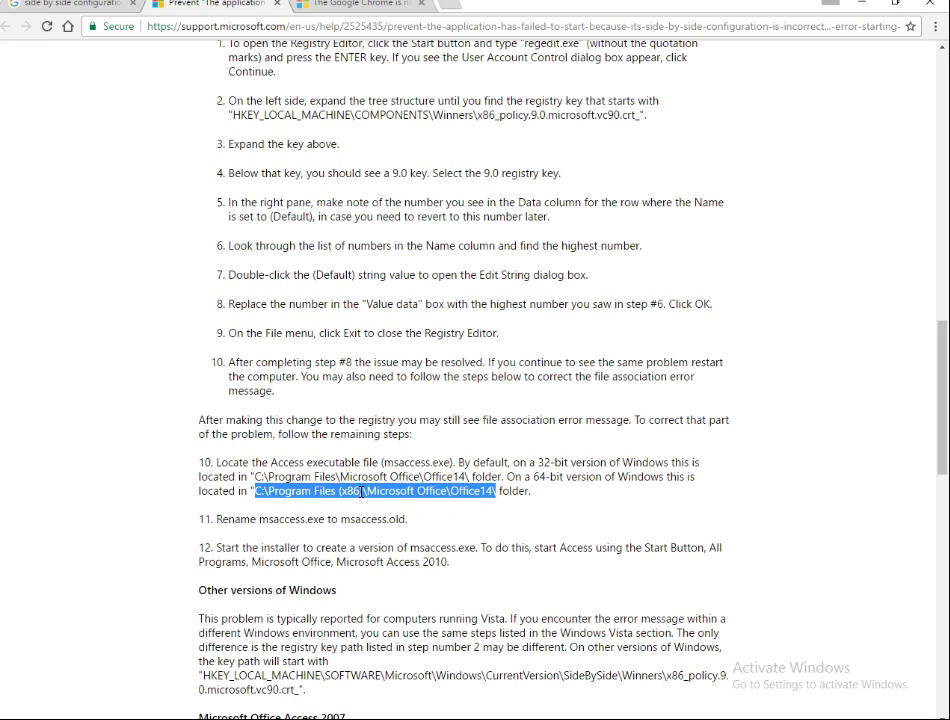
click(498, 491)
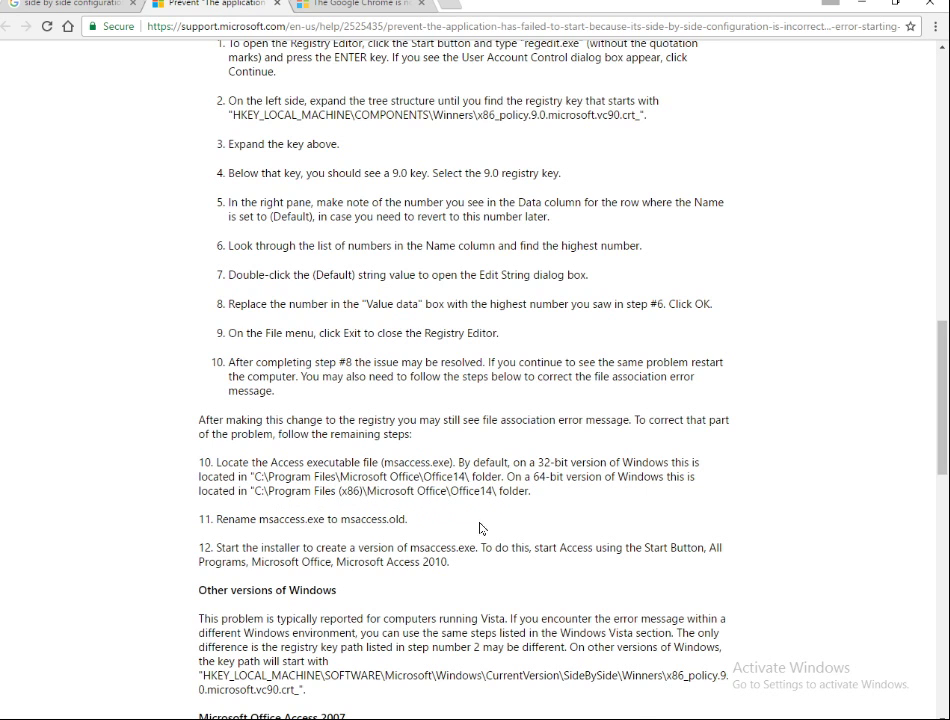
scroll(295, 485, down, 1)
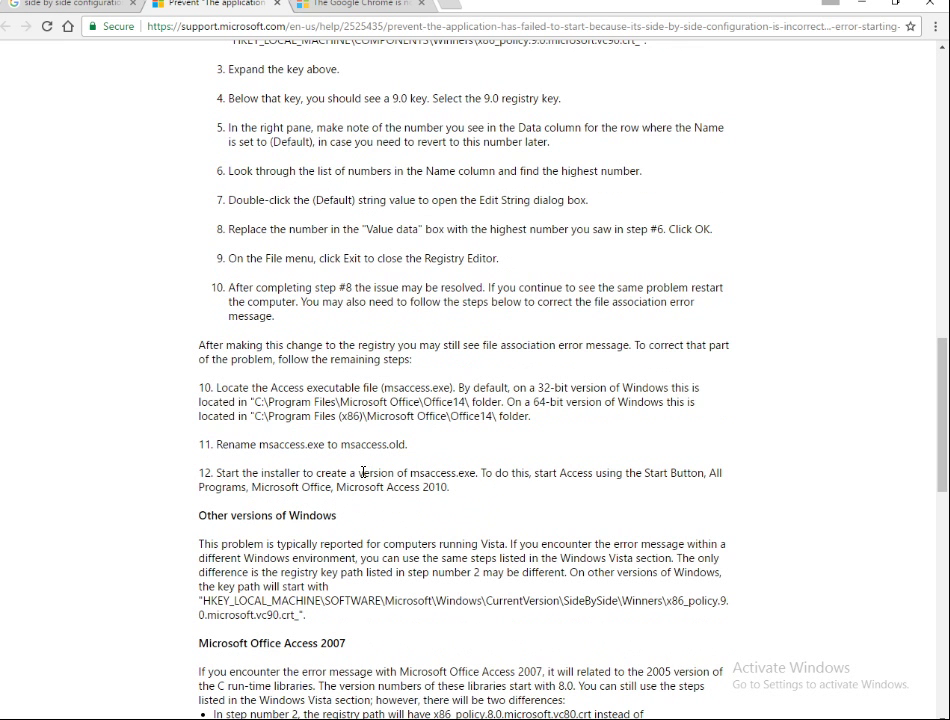
drag(358, 473, 481, 473)
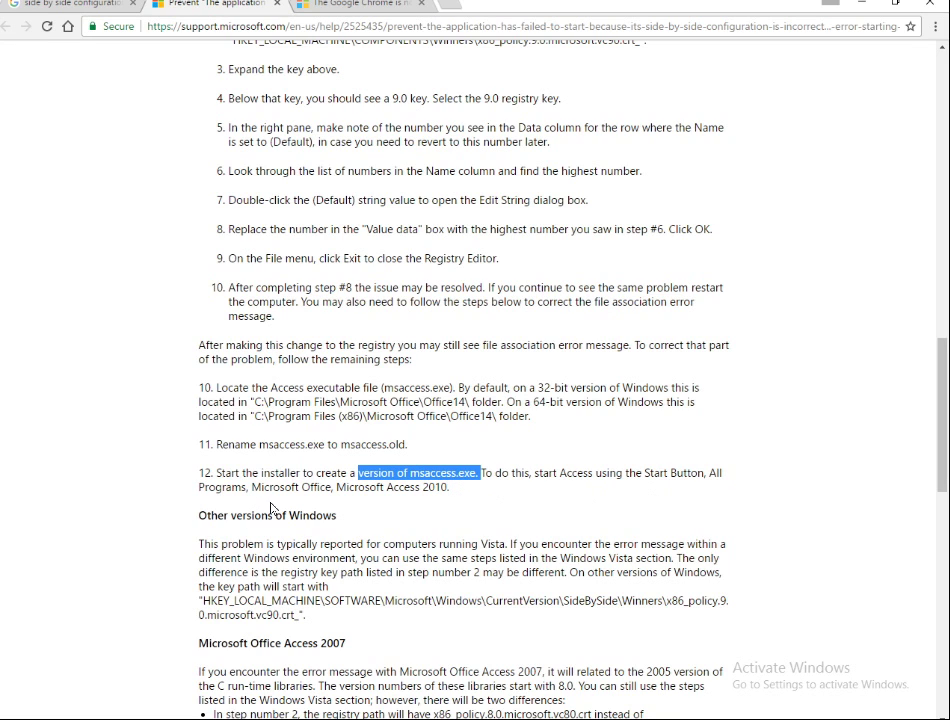
click(445, 491)
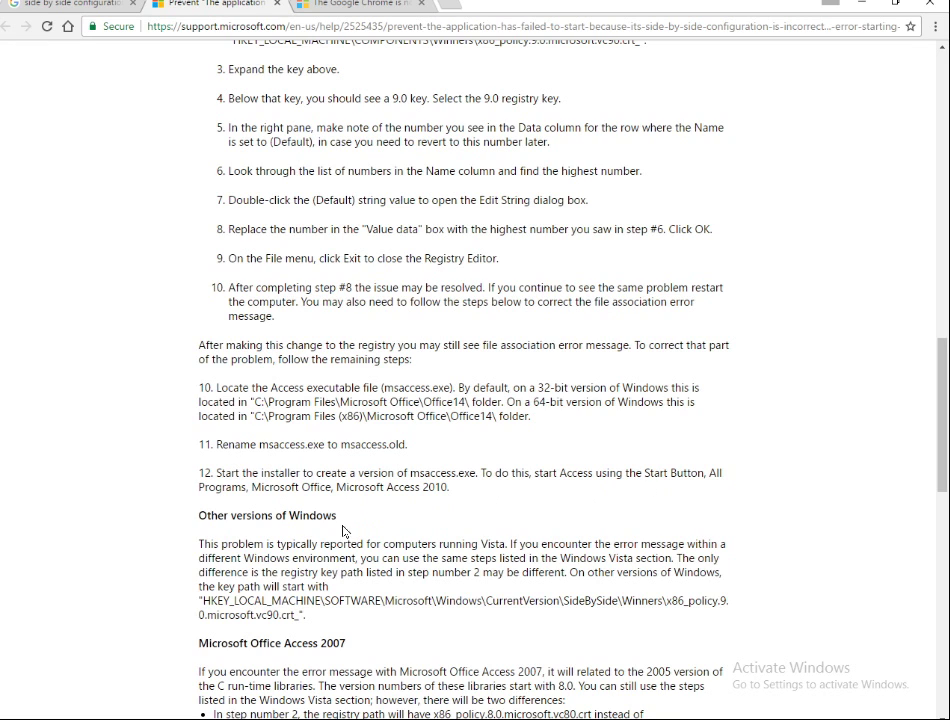
key(alt+Tab)
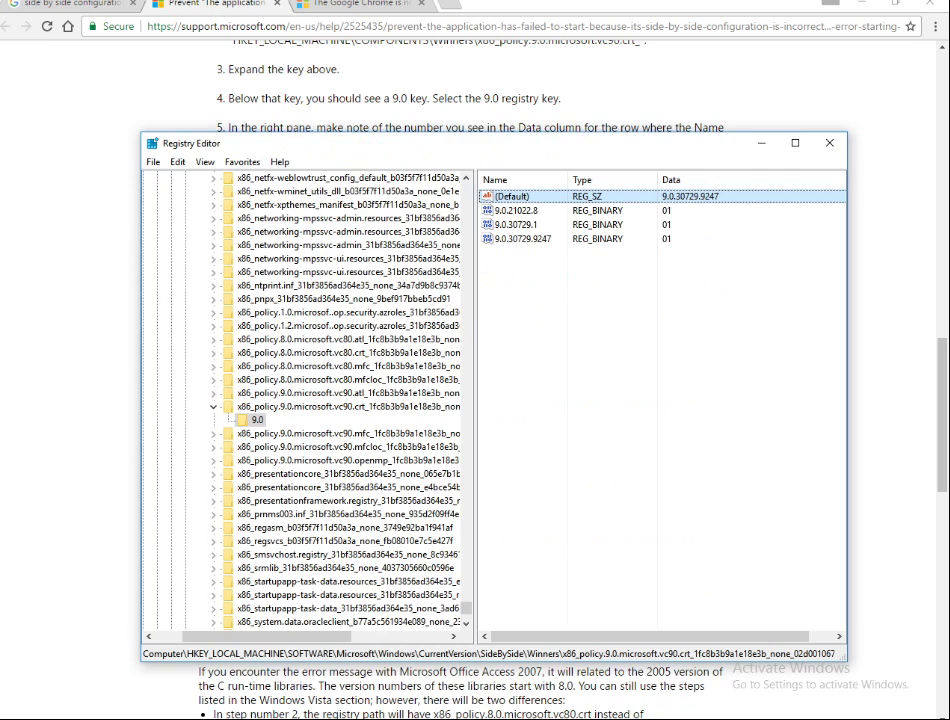
key(alt+Tab)
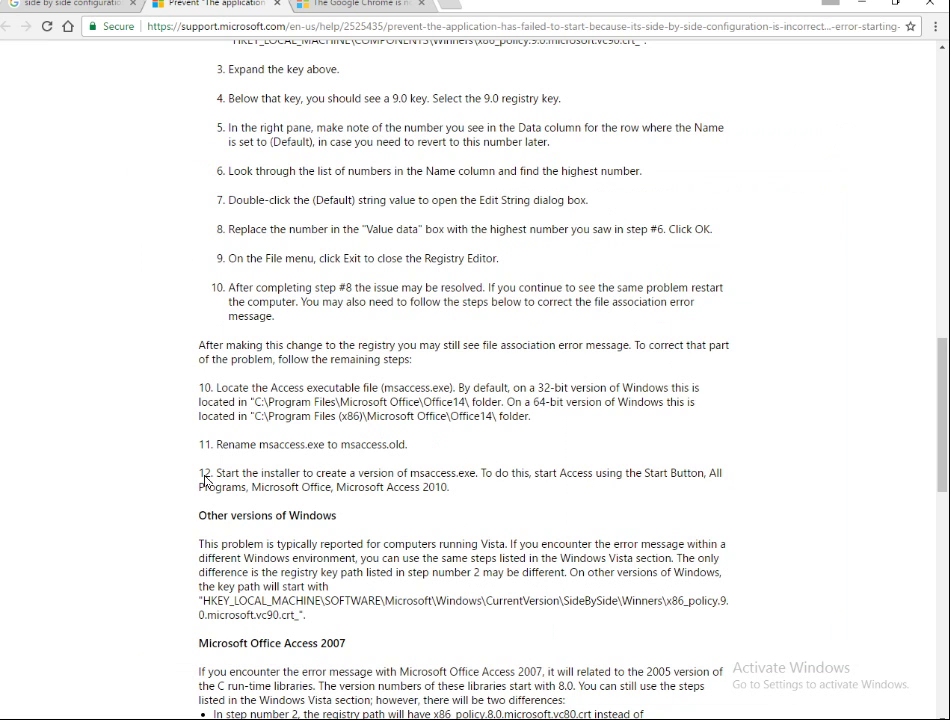
Step: Review the support article's Symptom, Cause and Resolution sections, including the registry warning and the Windows Vista steps
scroll(153, 356, up, 15)
scroll(205, 485, down, 6)
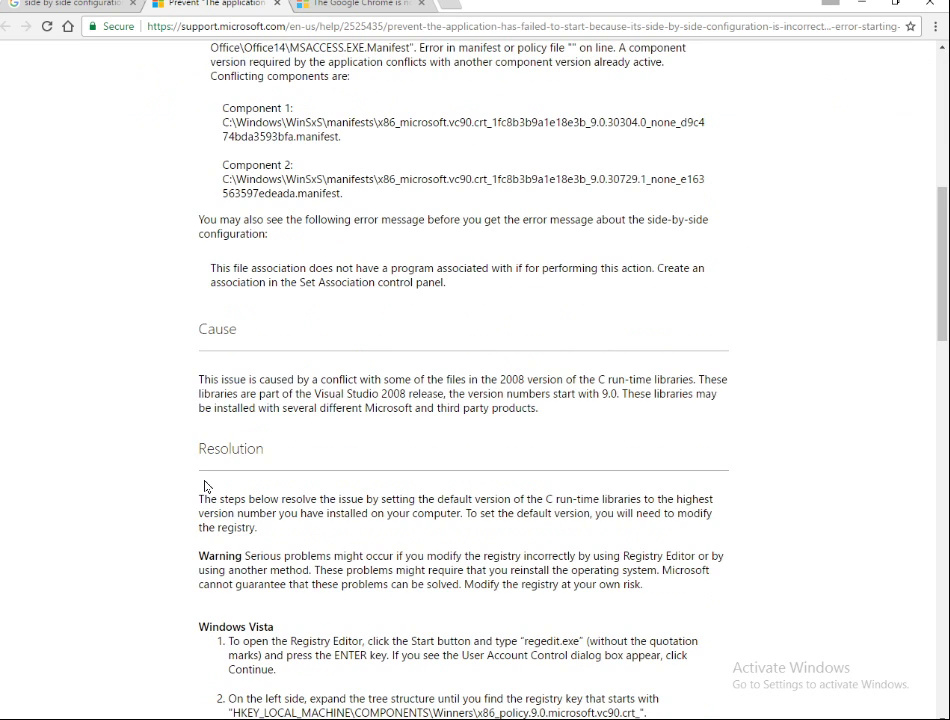
scroll(205, 485, down, 1)
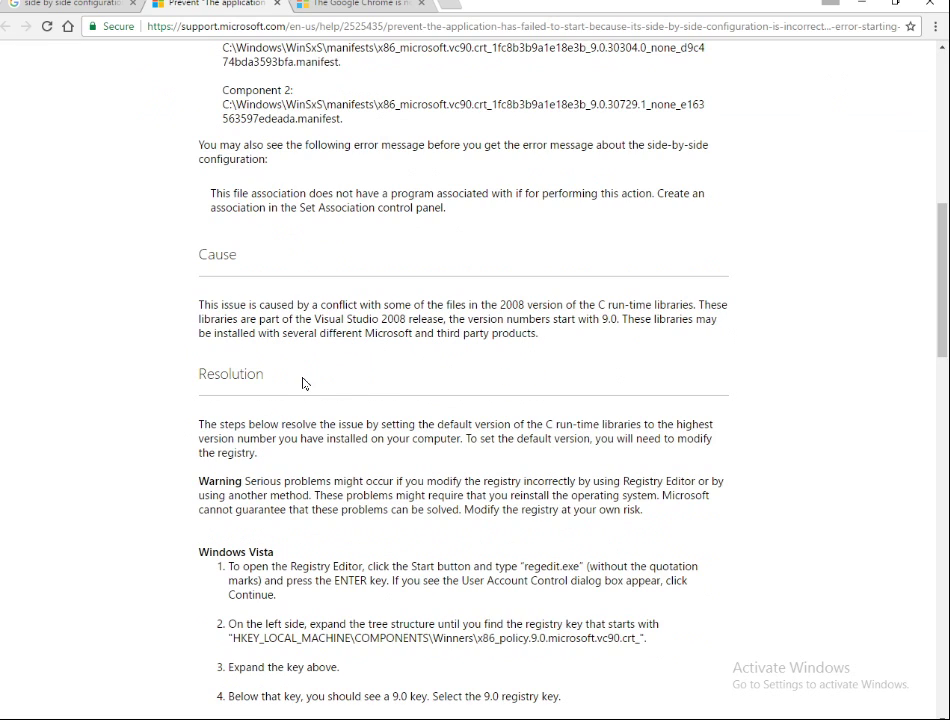
scroll(304, 383, up, 1)
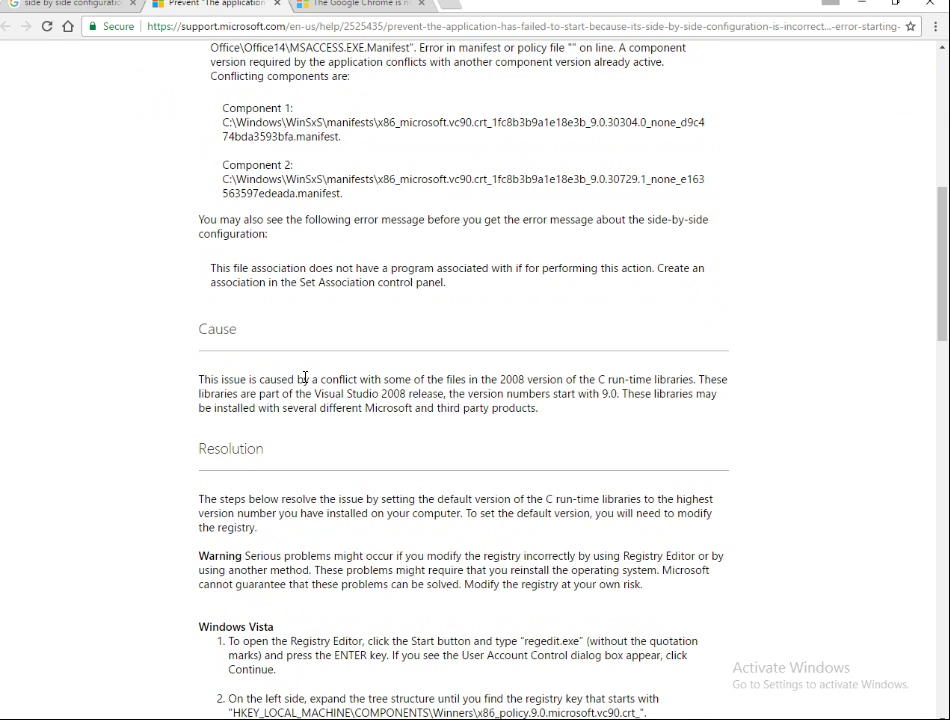
scroll(306, 380, up, 1)
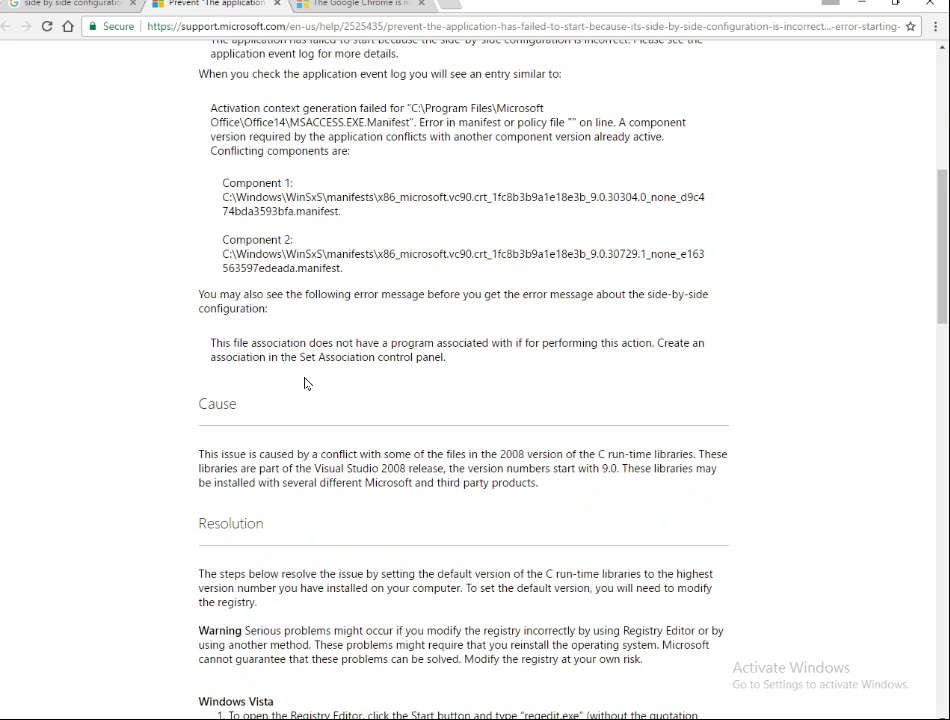
scroll(306, 384, down, 3)
scroll(306, 384, up, 2)
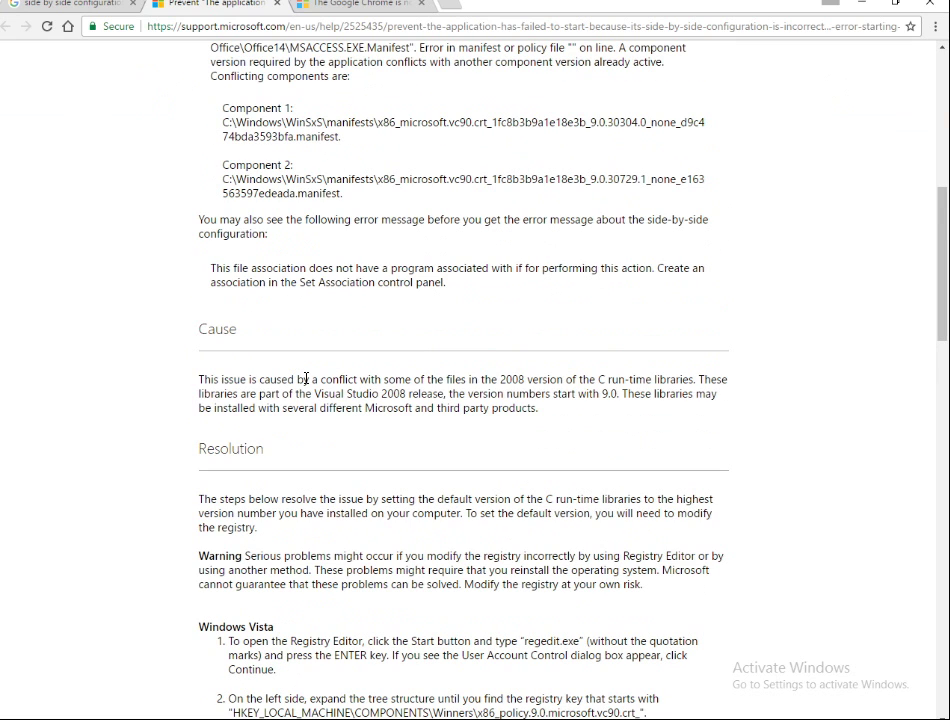
scroll(306, 380, up, 2)
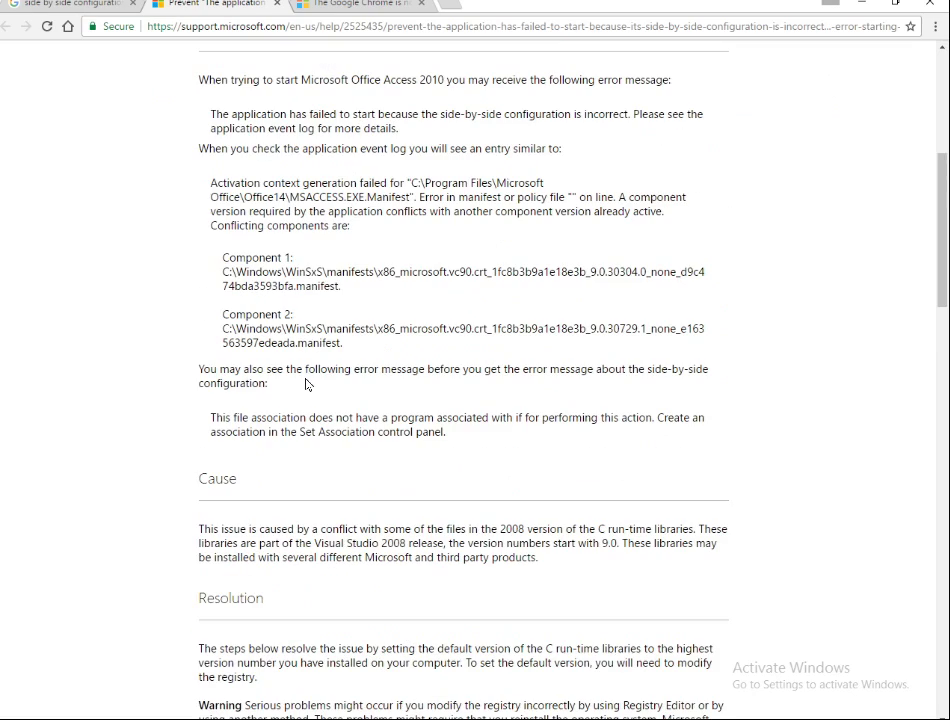
scroll(306, 384, down, 4)
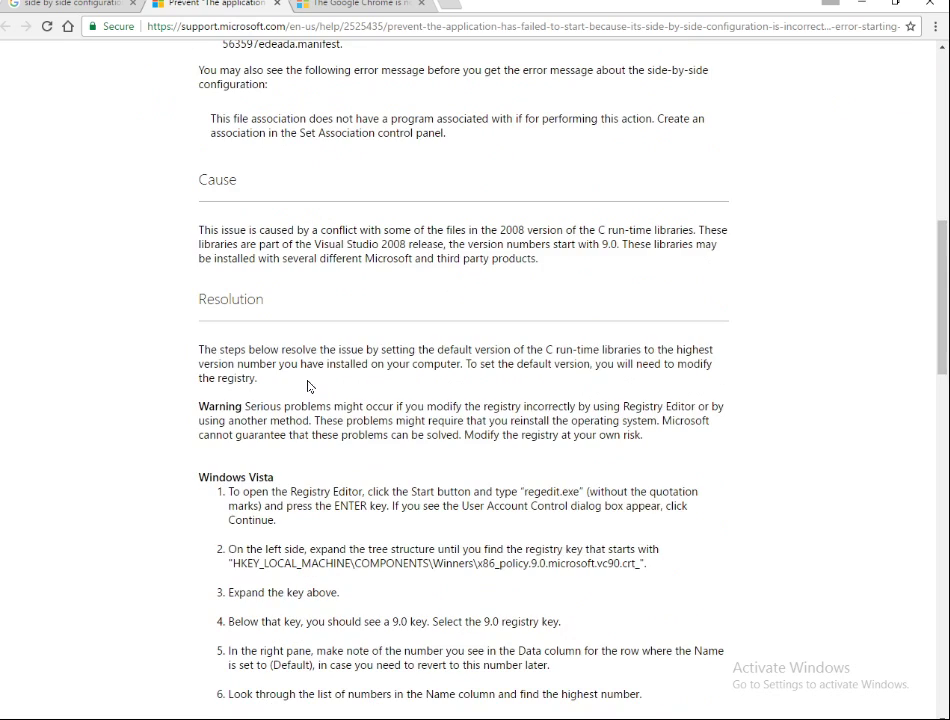
scroll(308, 386, down, 3)
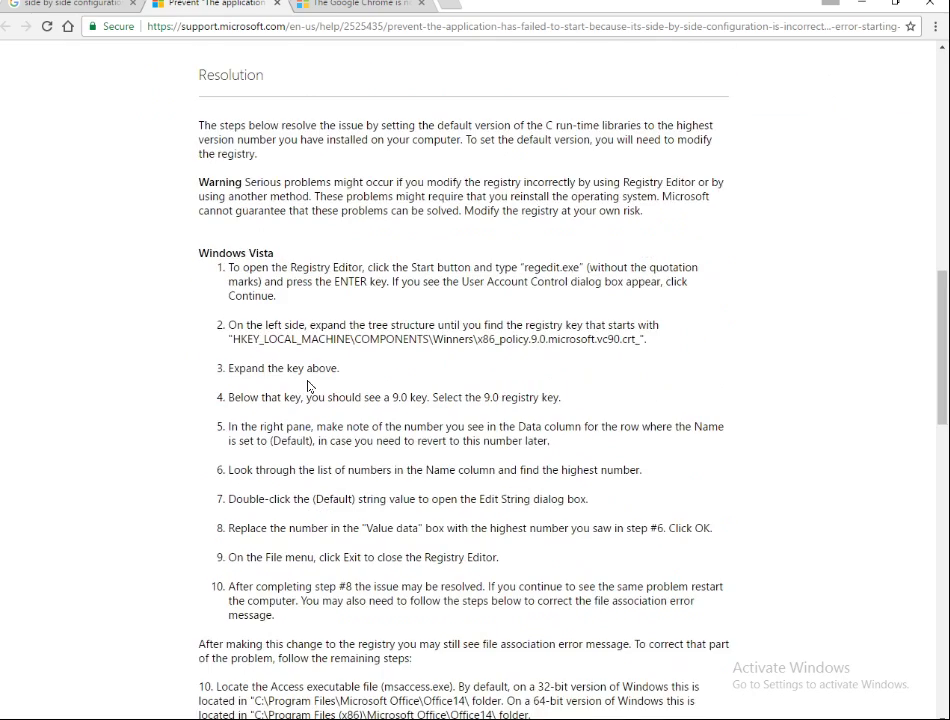
scroll(308, 388, down, 1)
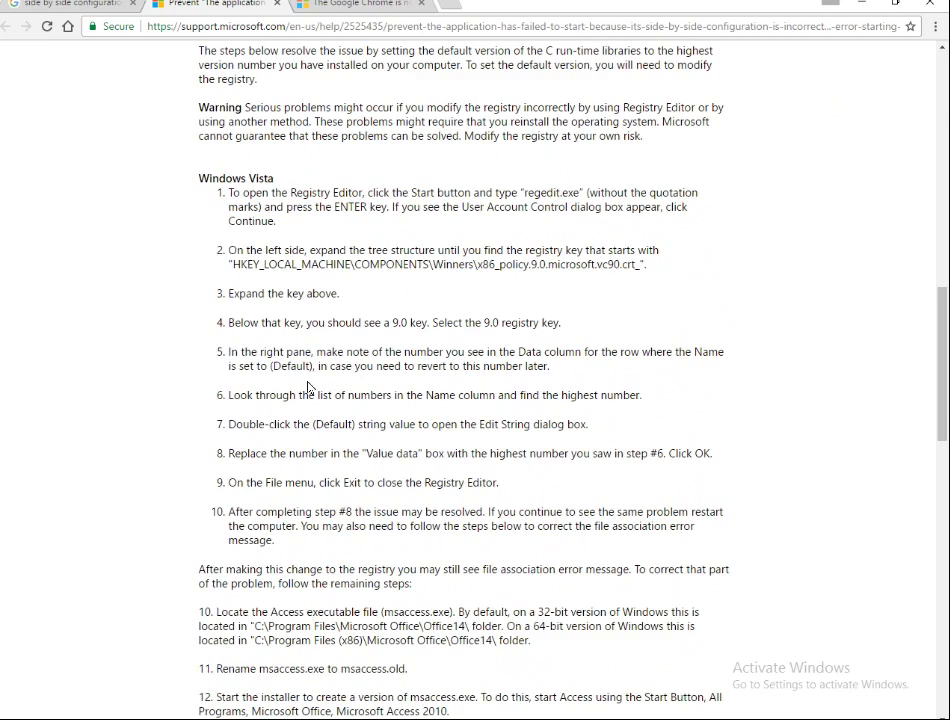
scroll(308, 388, up, 2)
scroll(308, 387, up, 3)
scroll(308, 387, down, 3)
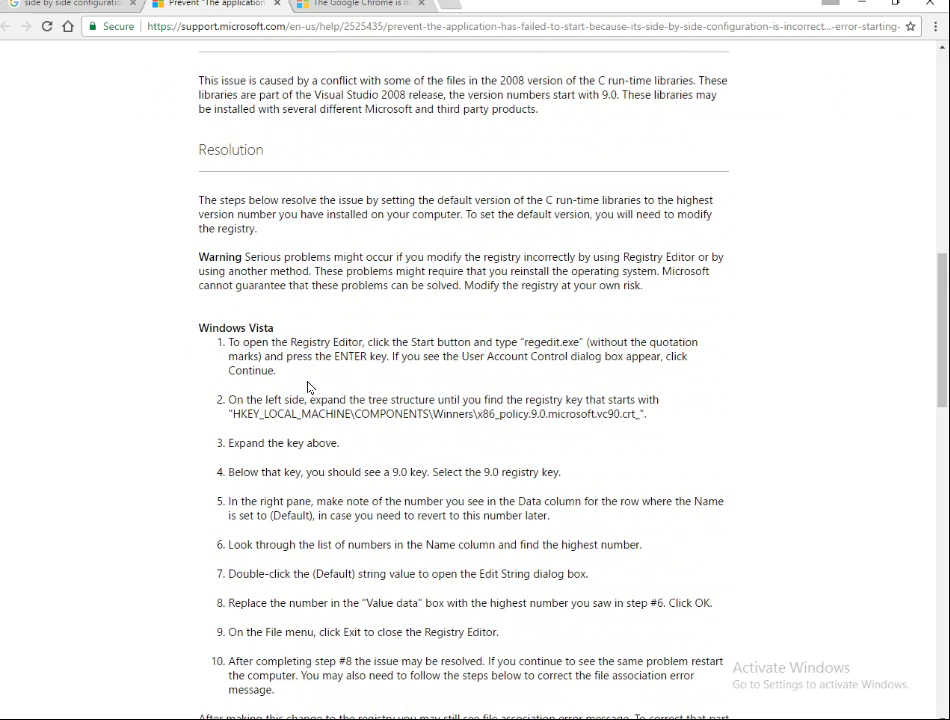
scroll(308, 388, up, 2)
scroll(308, 388, down, 2)
scroll(313, 381, up, 10)
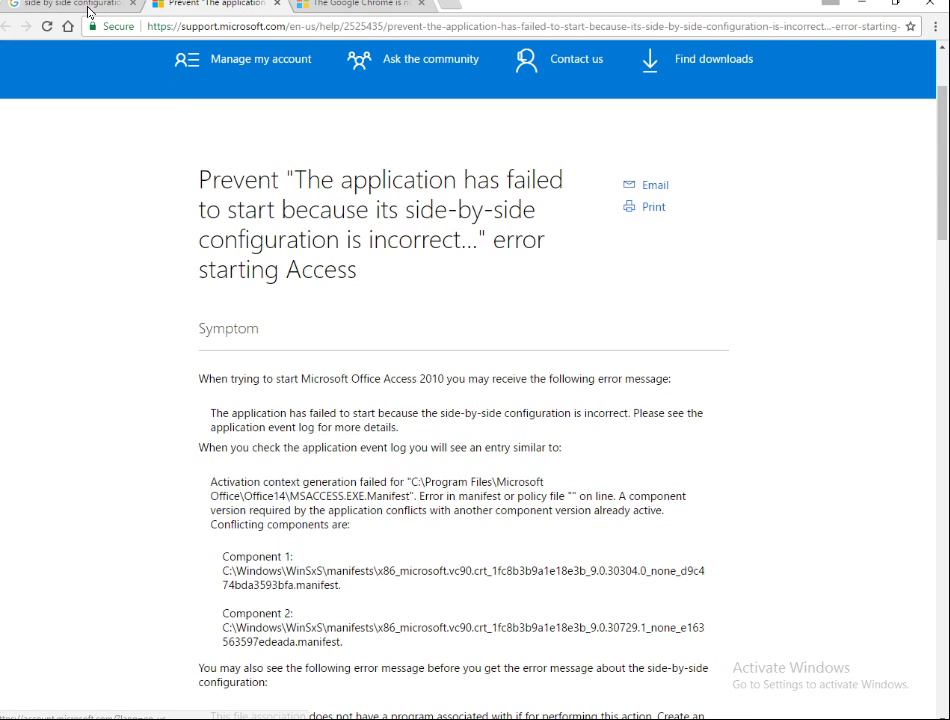
Step: Return to the Google results and search for "cleaner"
click(88, 10)
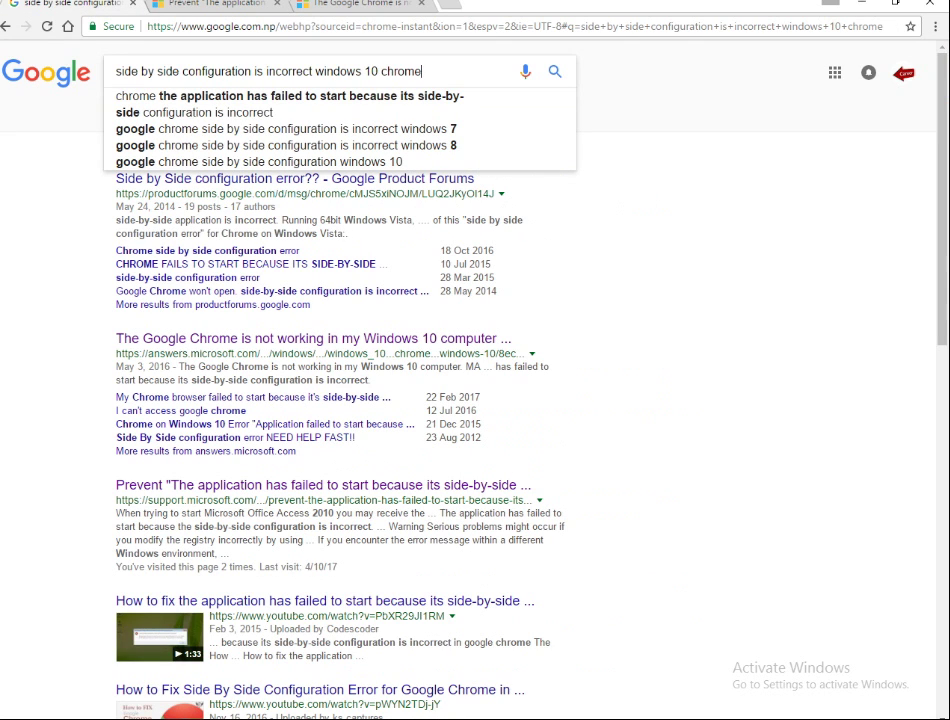
key(ctrl+a)
text(c)
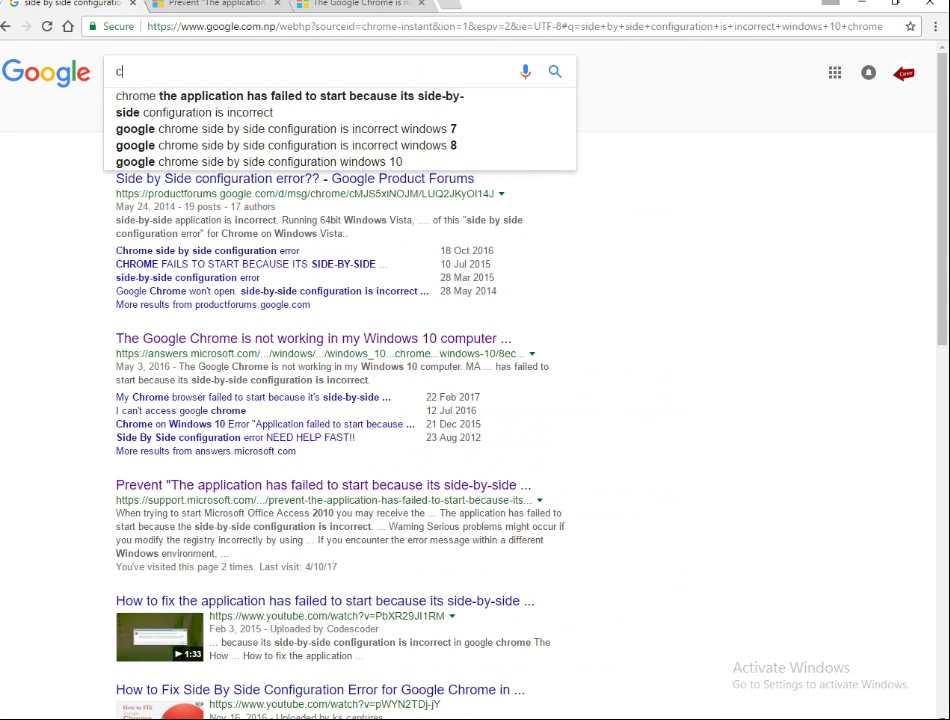
text(leaner)
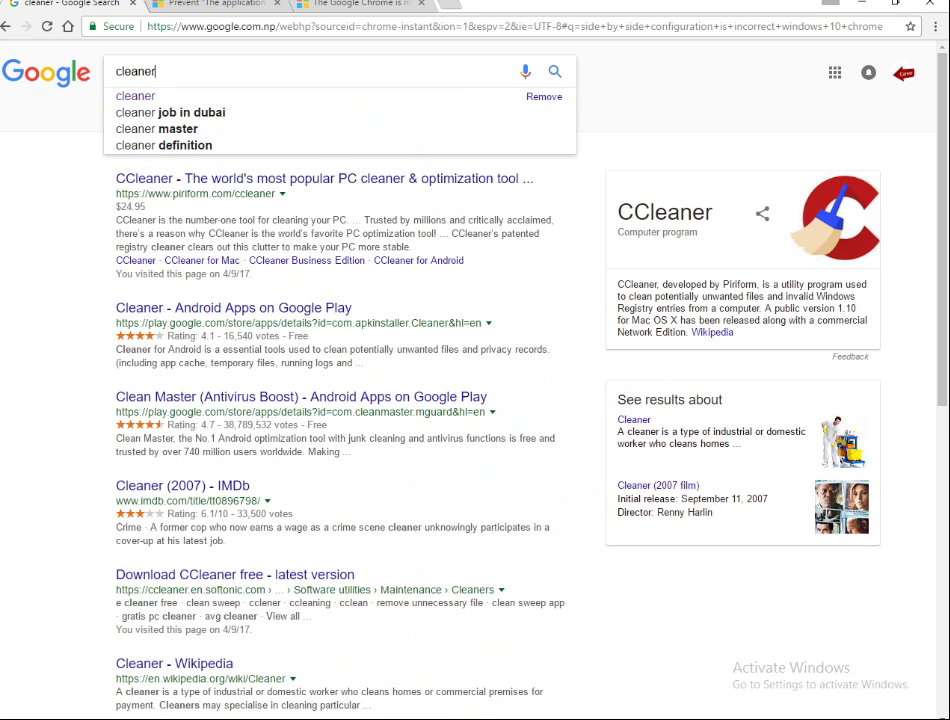
key(Return)
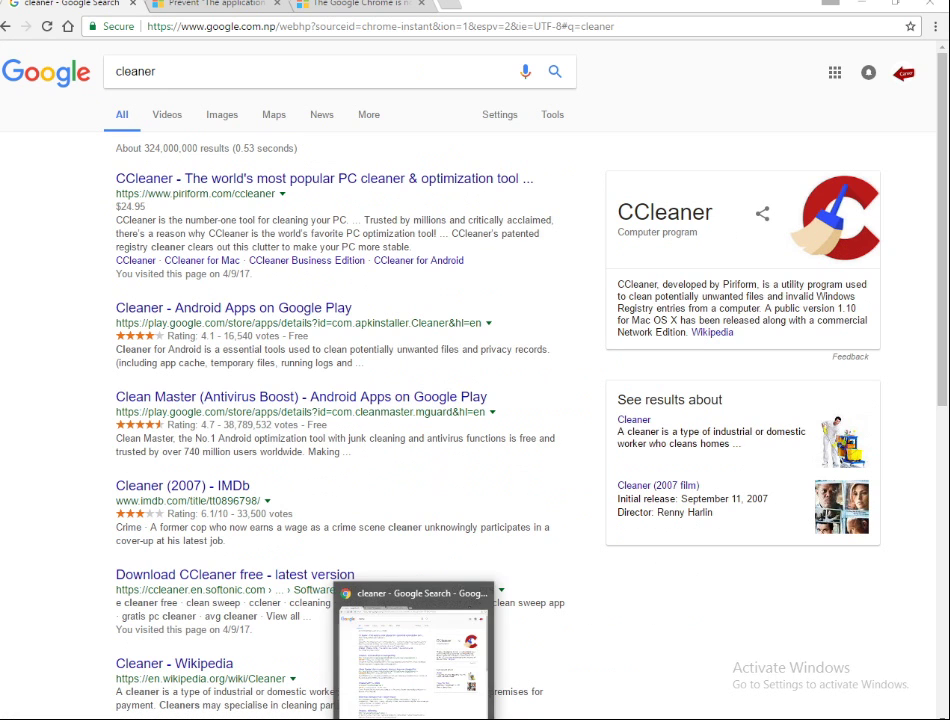
click(413, 719)
click(76, 312)
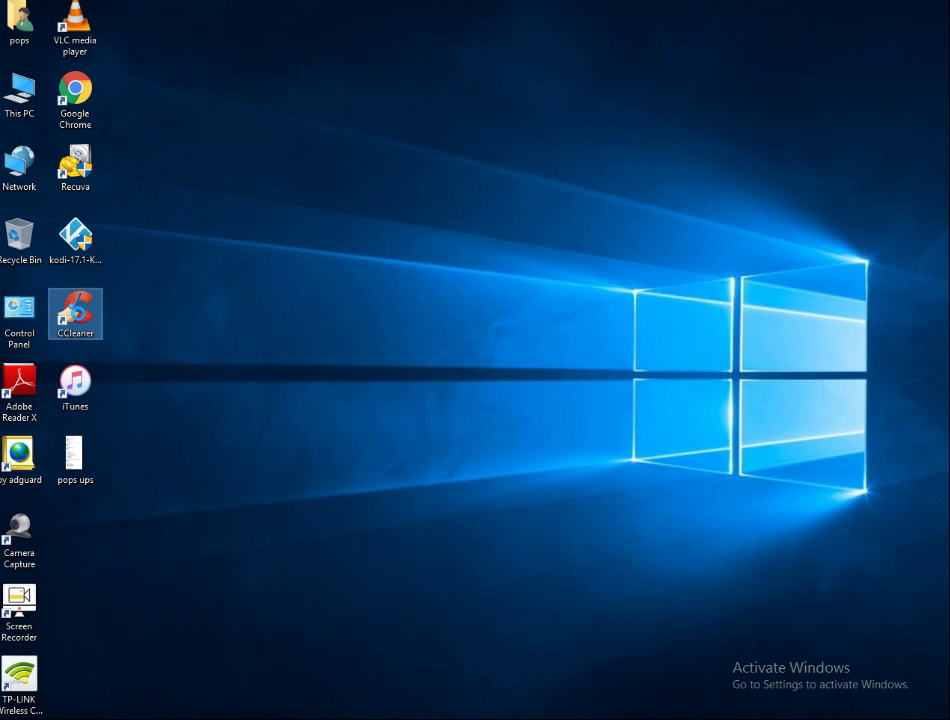
right_click(80, 316)
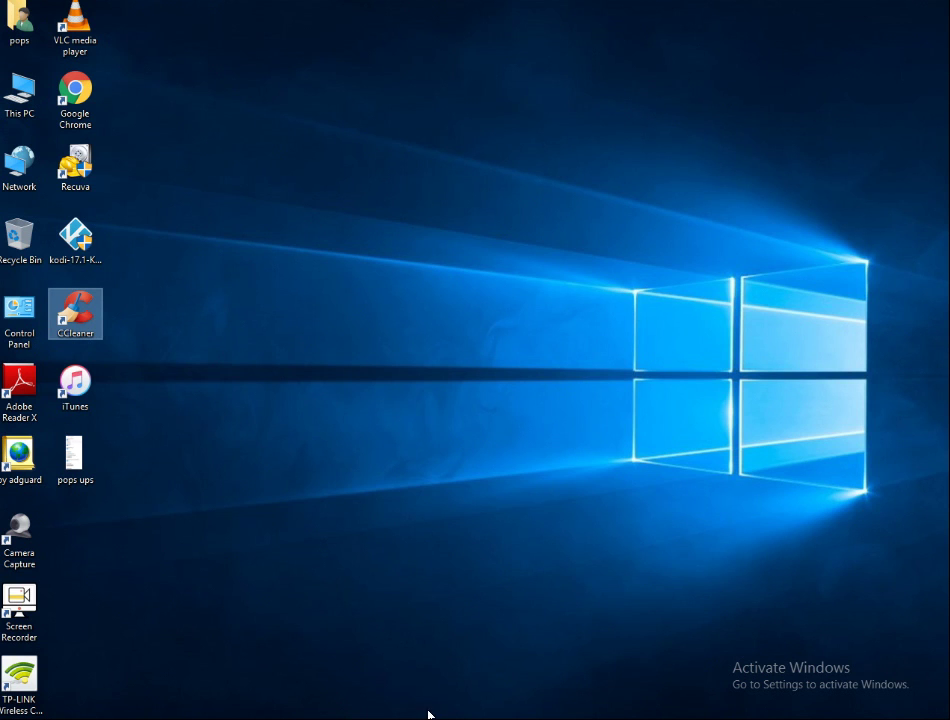
key(alt+Tab)
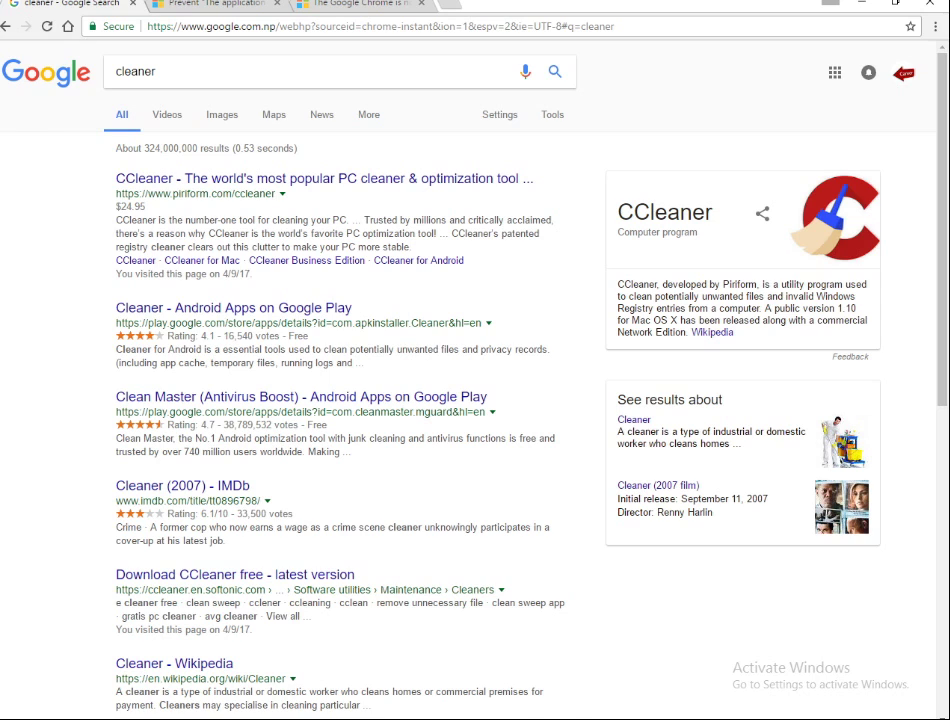
Step: Show the desktop, open CCleaner from its shortcut and switch to its registry cleaner
key(super+d)
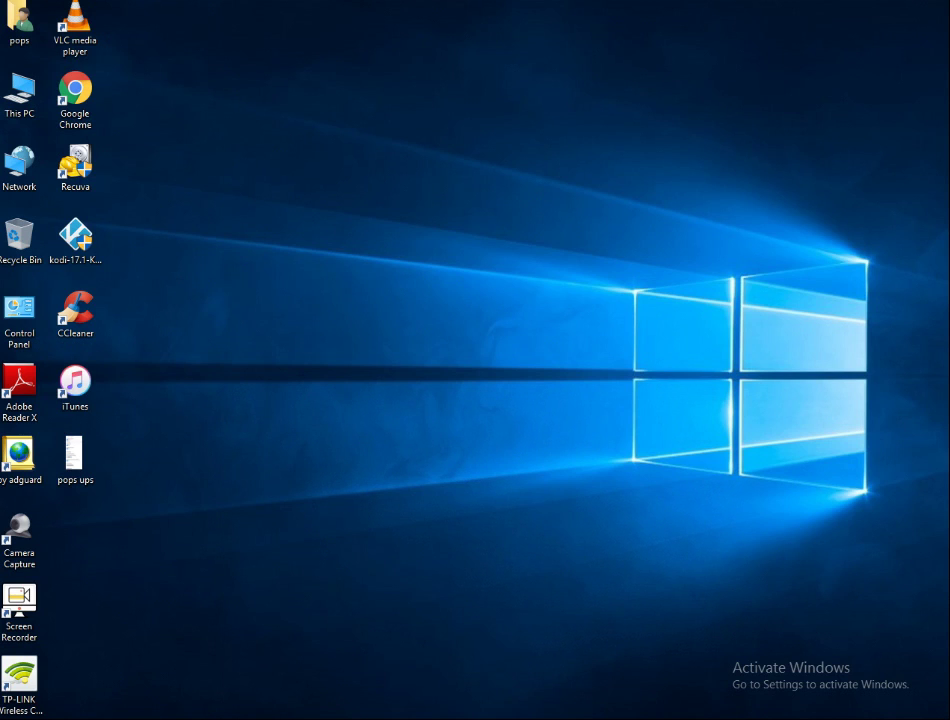
key(super+d)
key(super+d)
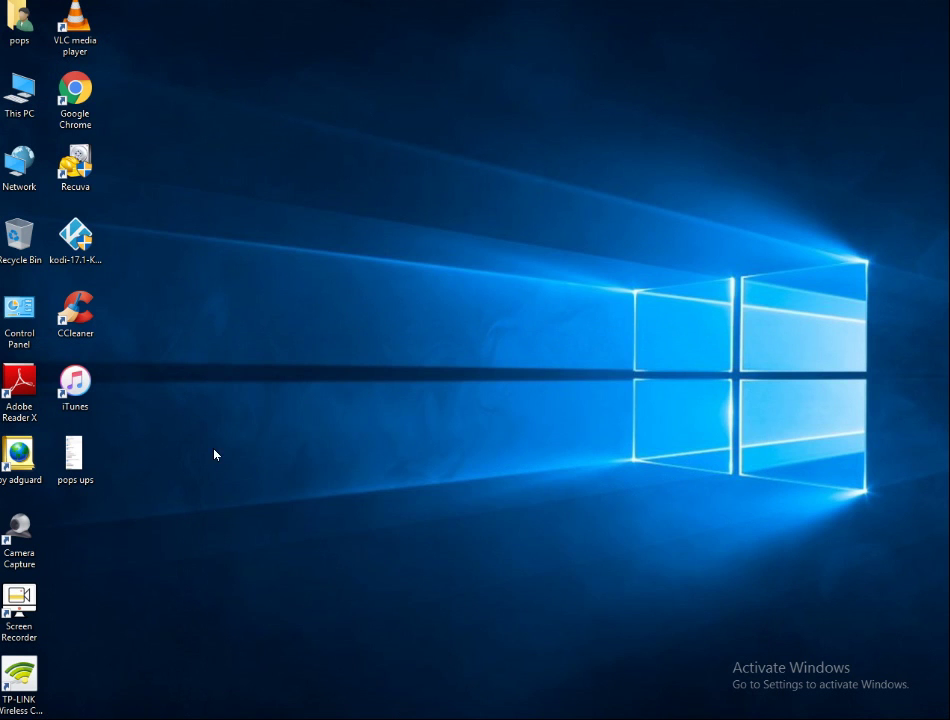
right_click(73, 311)
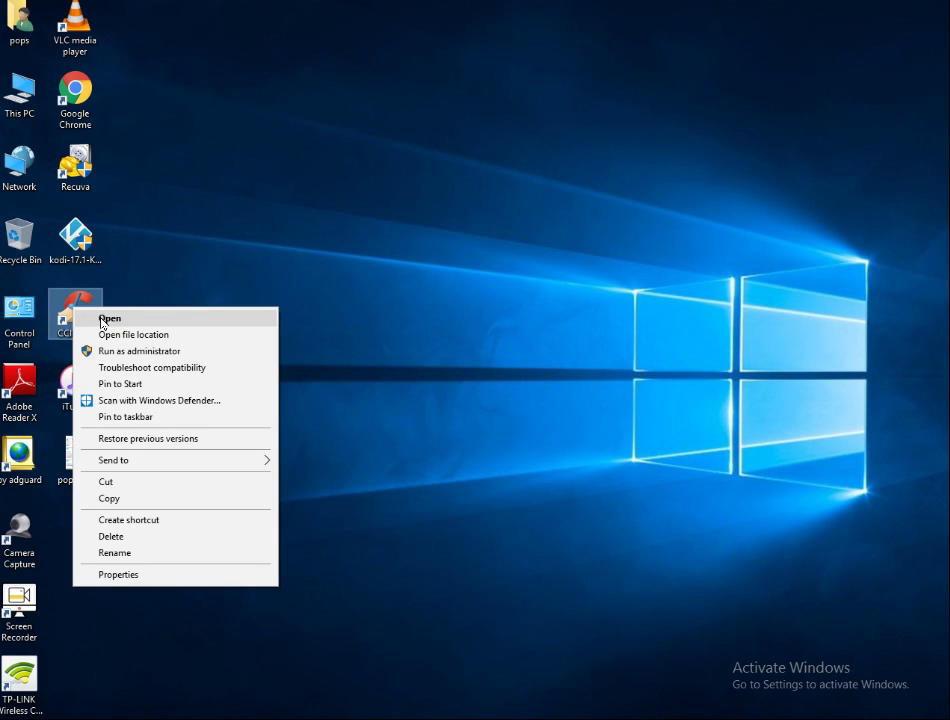
click(114, 318)
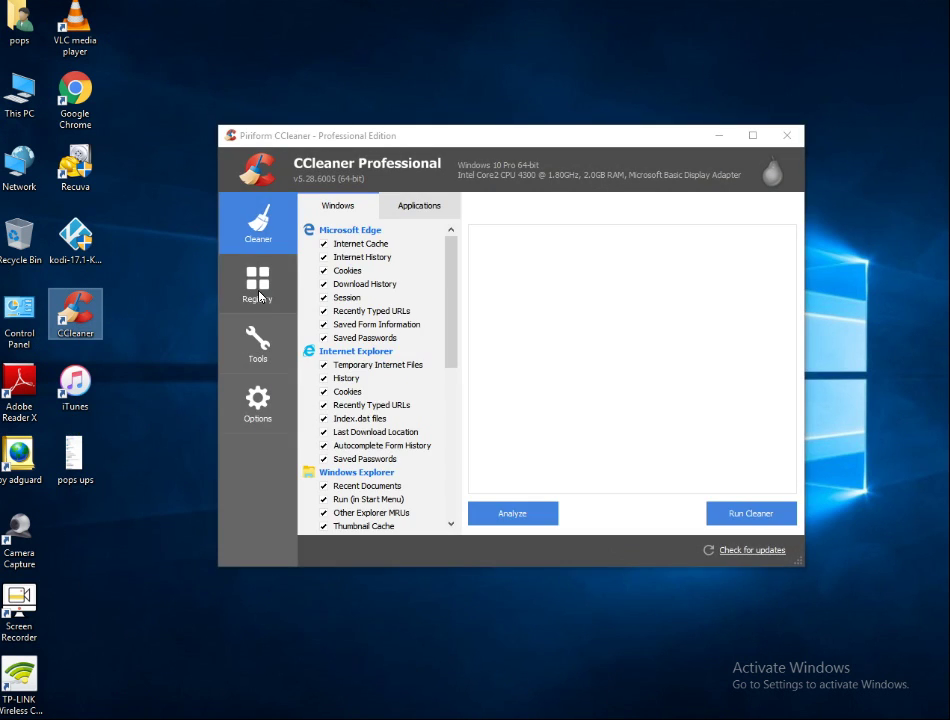
click(259, 290)
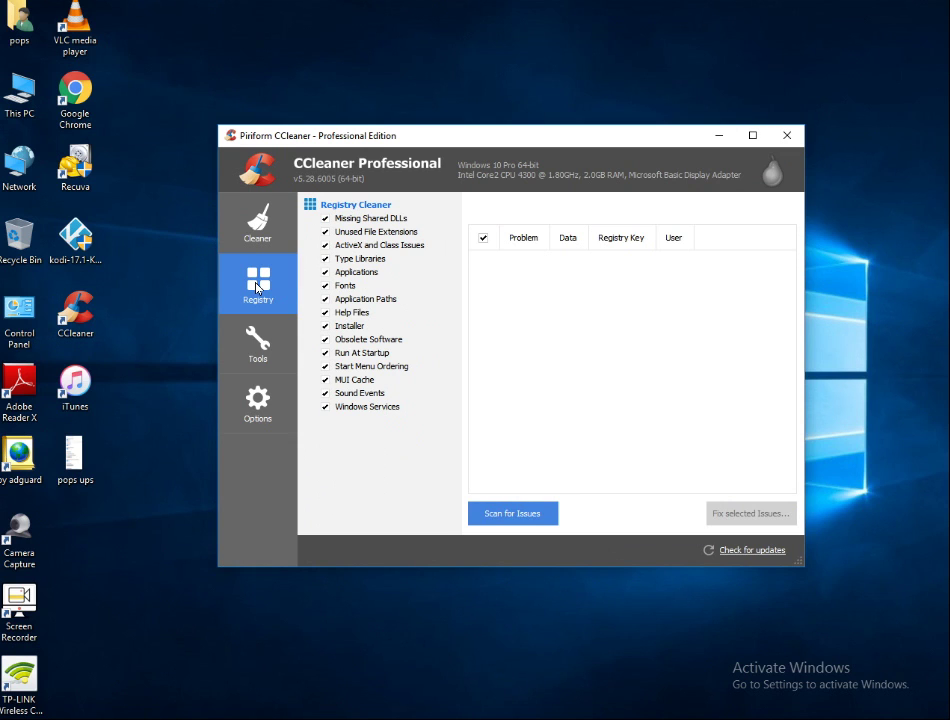
Step: Close CCleaner and return to the Microsoft Community question about Google Chrome not working on Windows 10
click(790, 135)
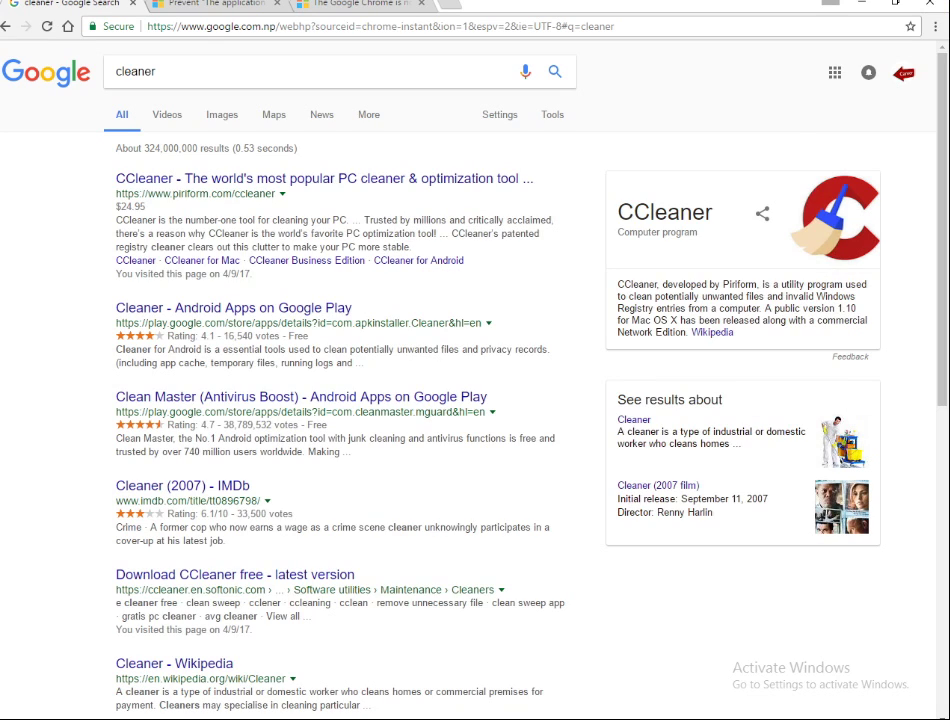
key(alt+Tab)
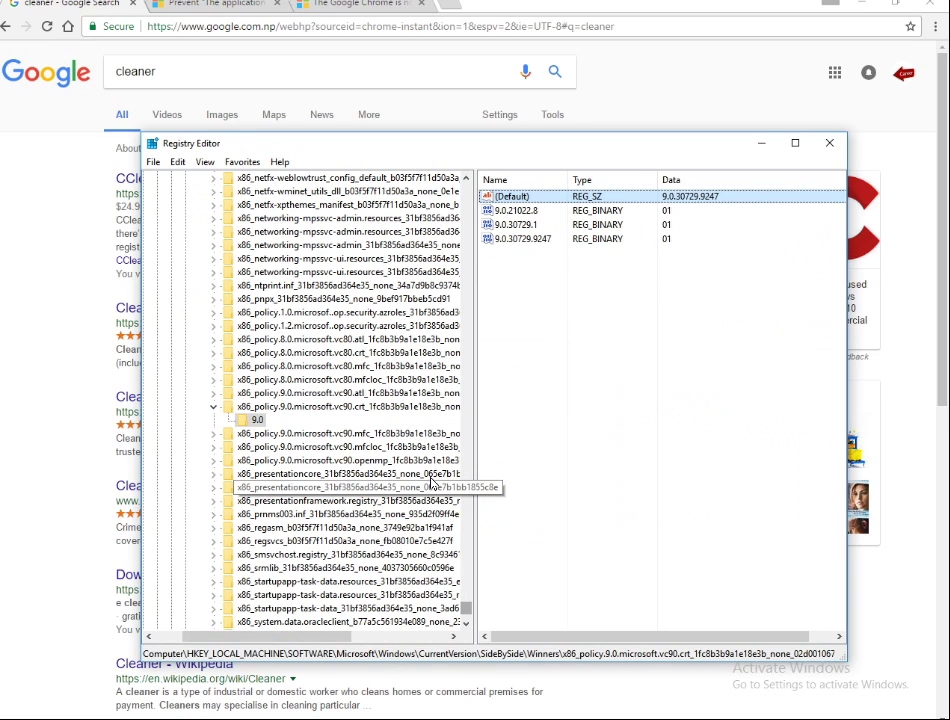
click(226, 8)
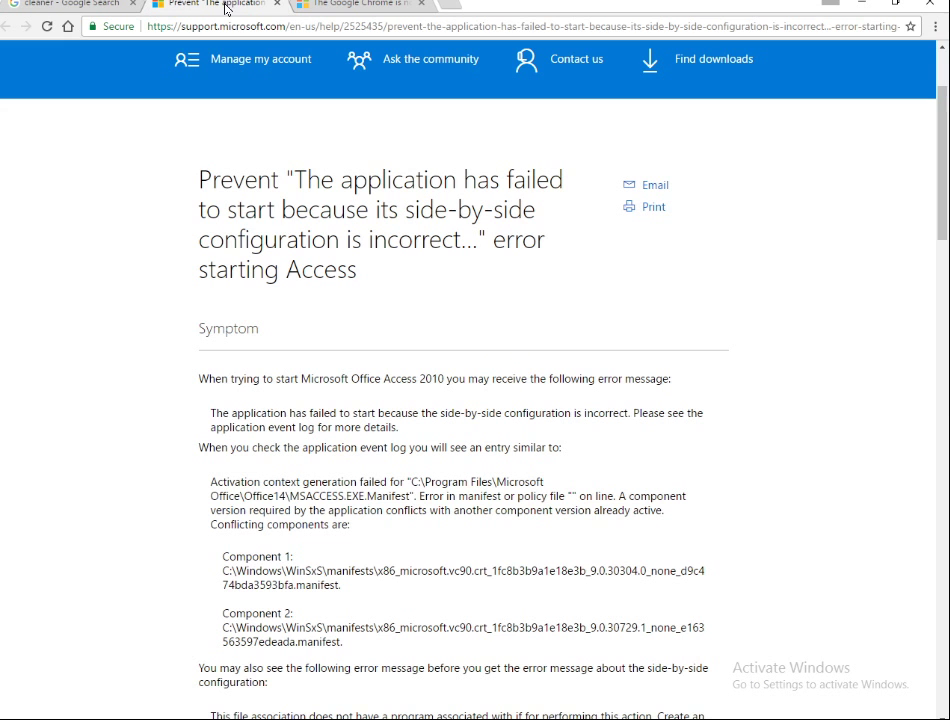
click(345, 8)
click(216, 8)
click(80, 8)
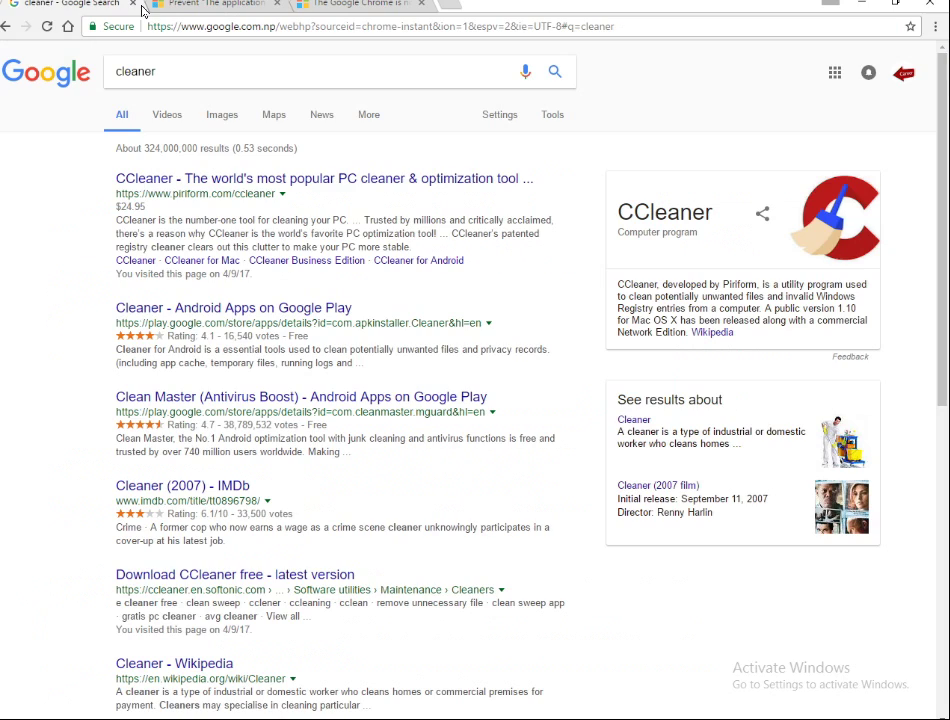
click(198, 8)
click(346, 7)
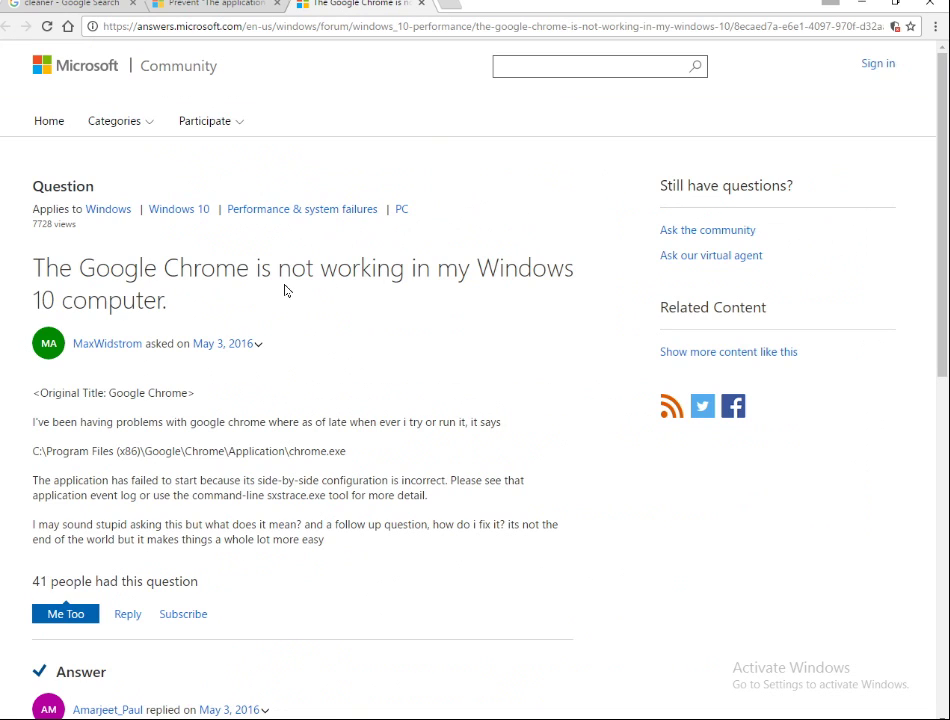
Step: Examine the question's title, the chrome.exe path under Program Files (x86) and the side-by-side error description
scroll(138, 330, down, 1)
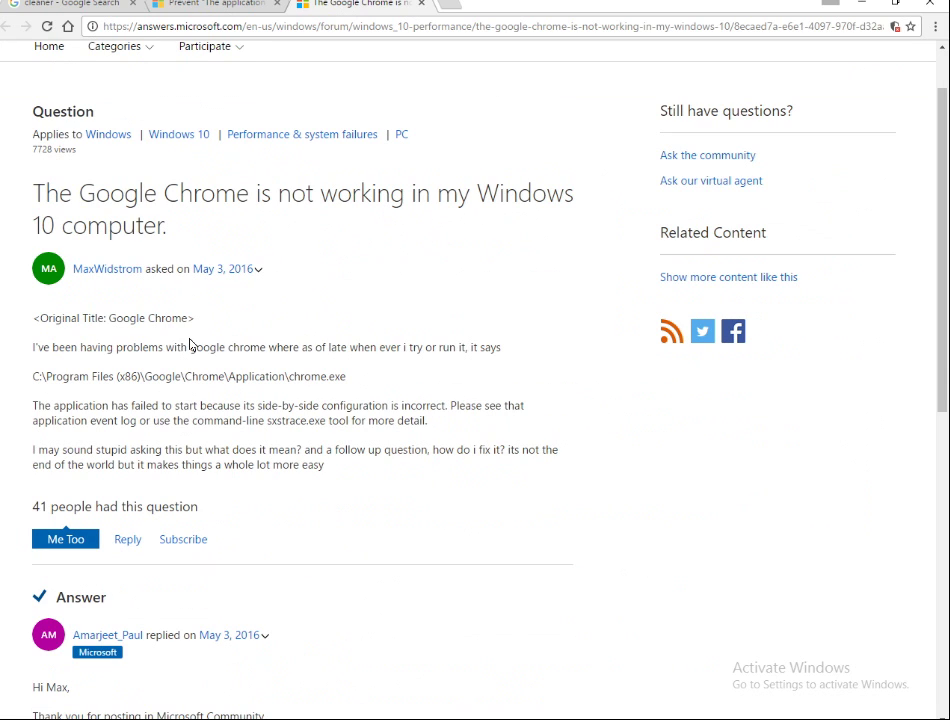
drag(77, 191, 256, 192)
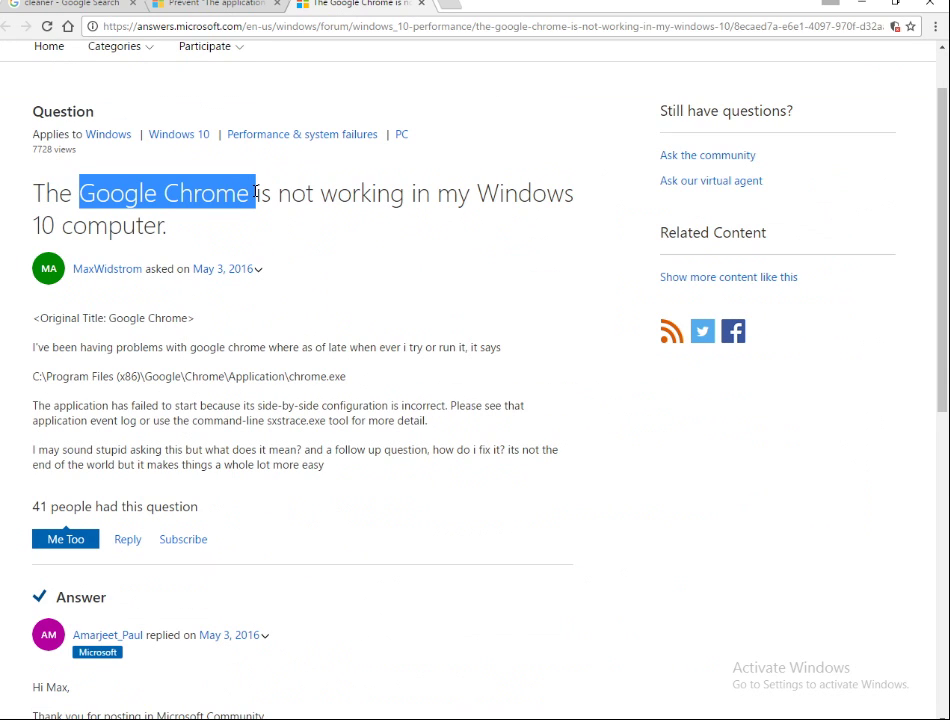
click(372, 481)
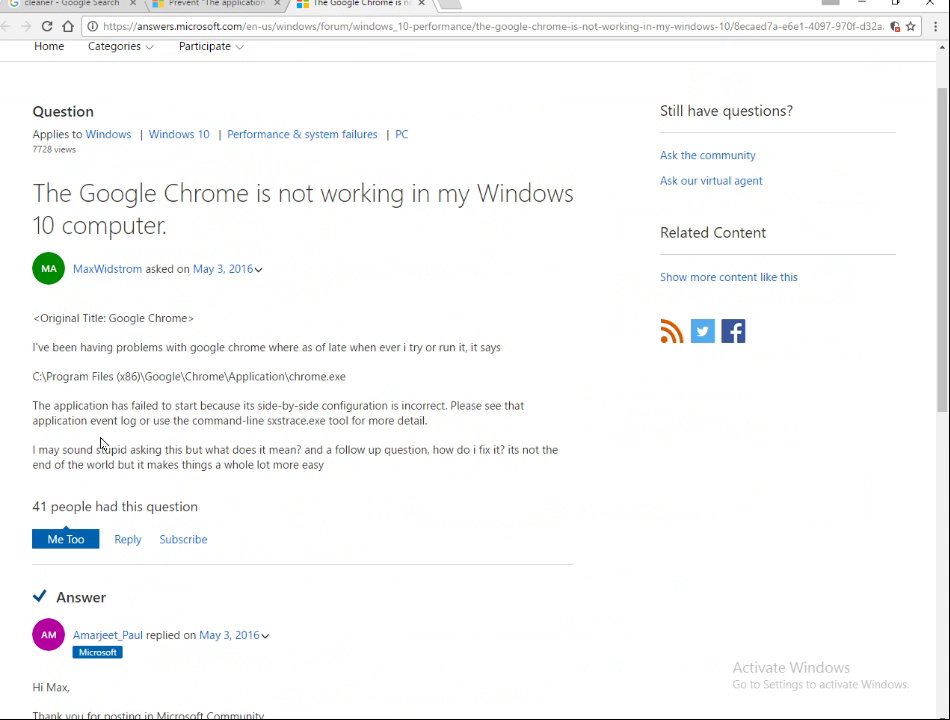
drag(33, 377, 365, 376)
click(390, 383)
triple_click(30, 375)
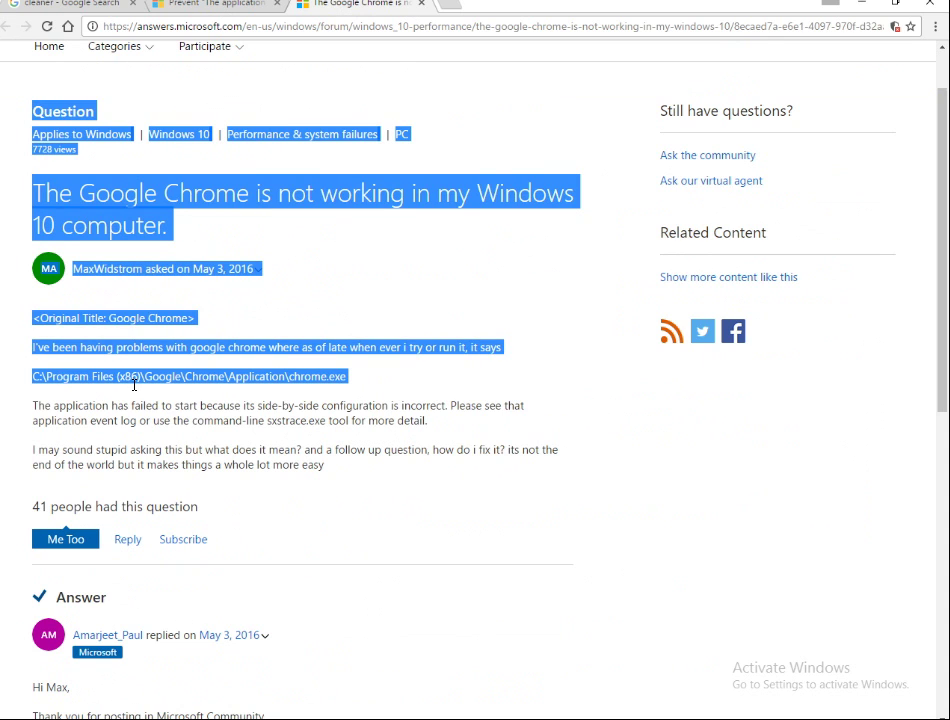
click(433, 384)
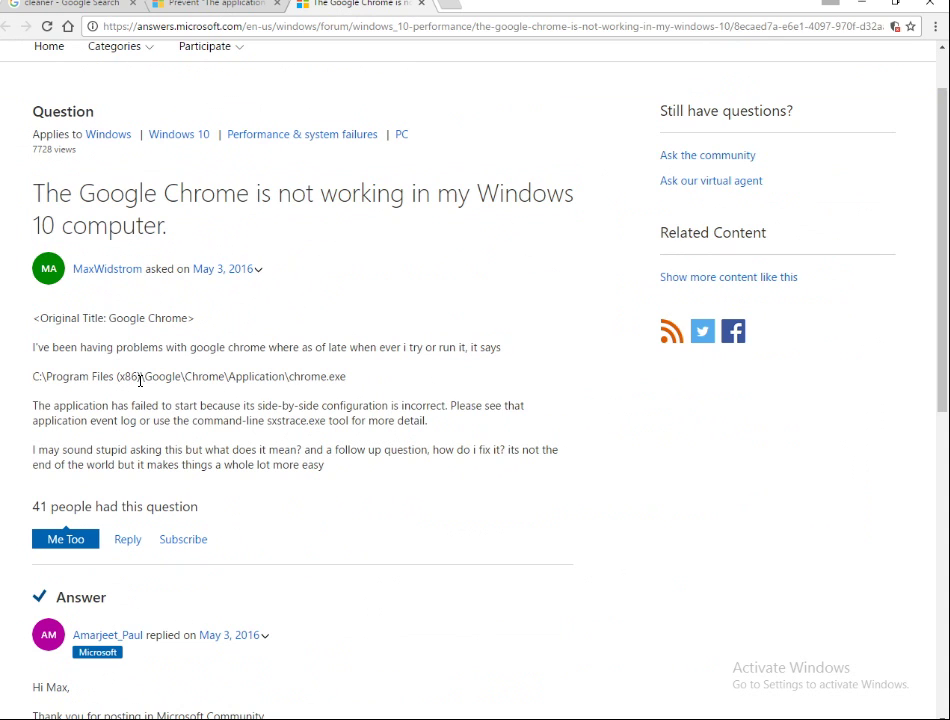
triple_click(32, 375)
click(372, 383)
drag(288, 378, 377, 377)
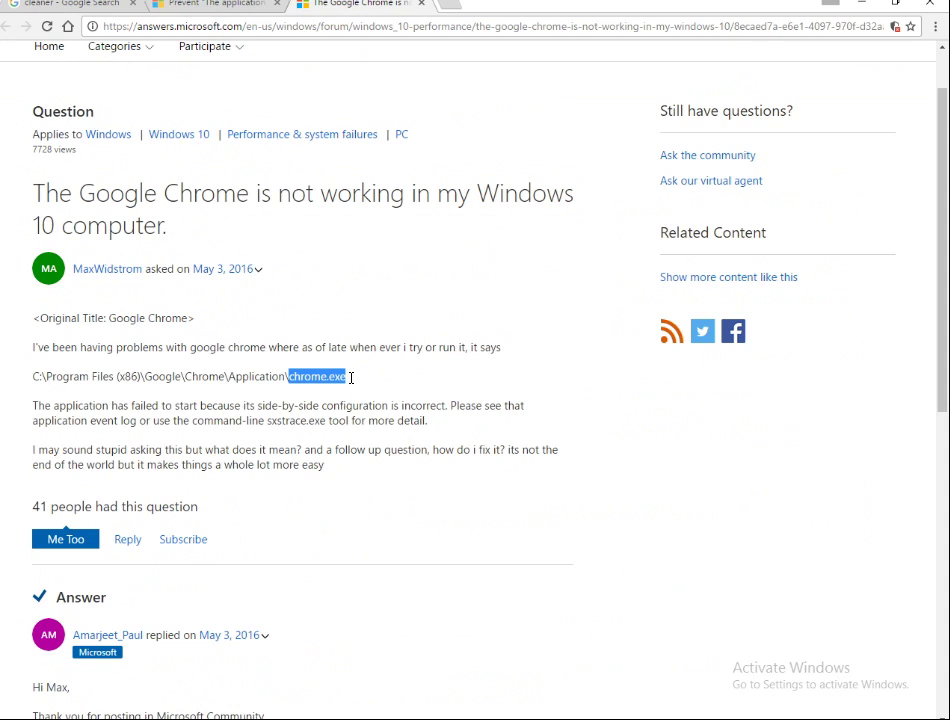
click(377, 383)
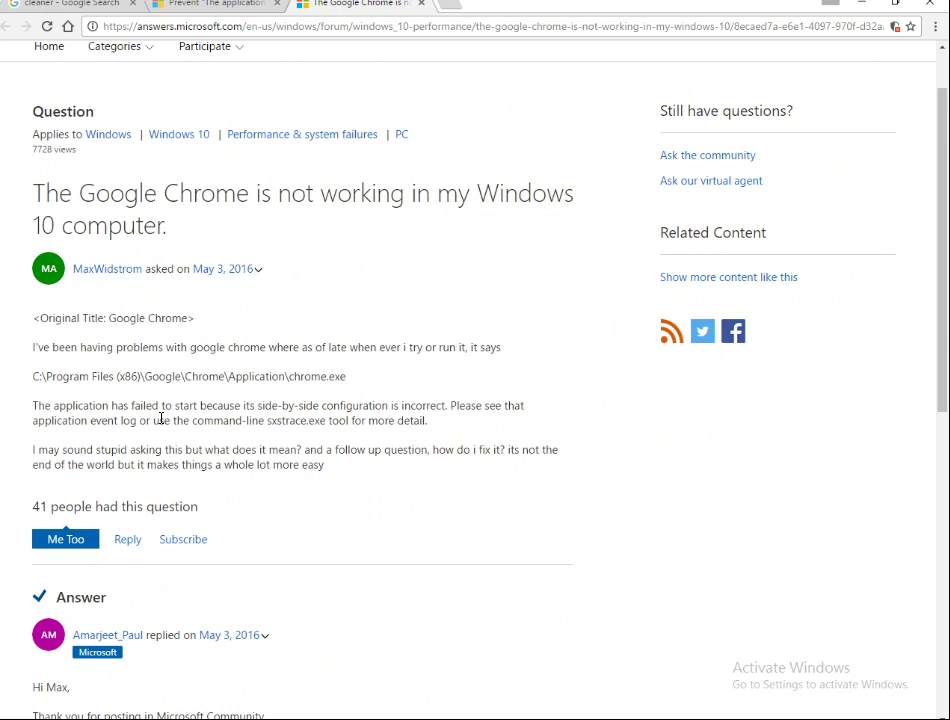
Step: Review the thread's accepted answer on updating the Visual C++ libraries and reinstalling Google Chrome
scroll(95, 517, down, 4)
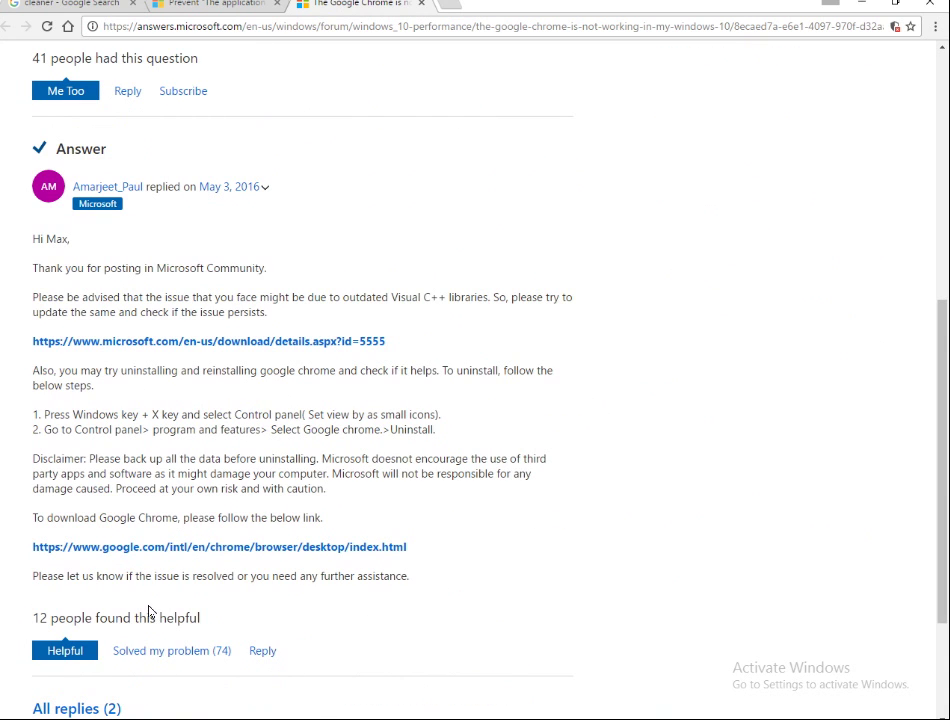
scroll(182, 498, down, 1)
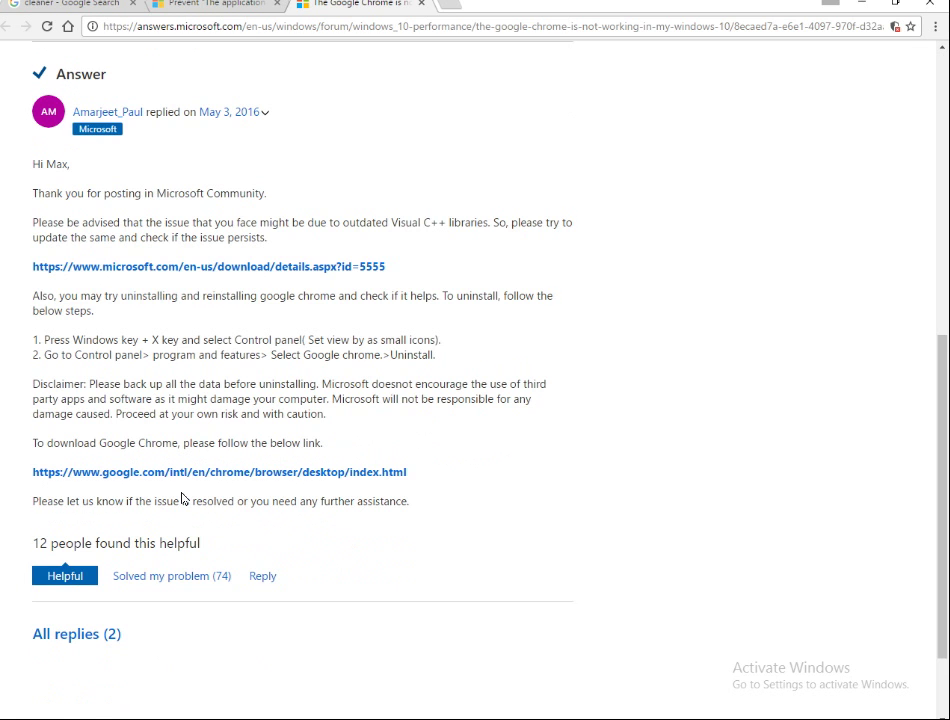
scroll(182, 498, down, 1)
scroll(182, 498, down, 1)
scroll(182, 498, up, 10)
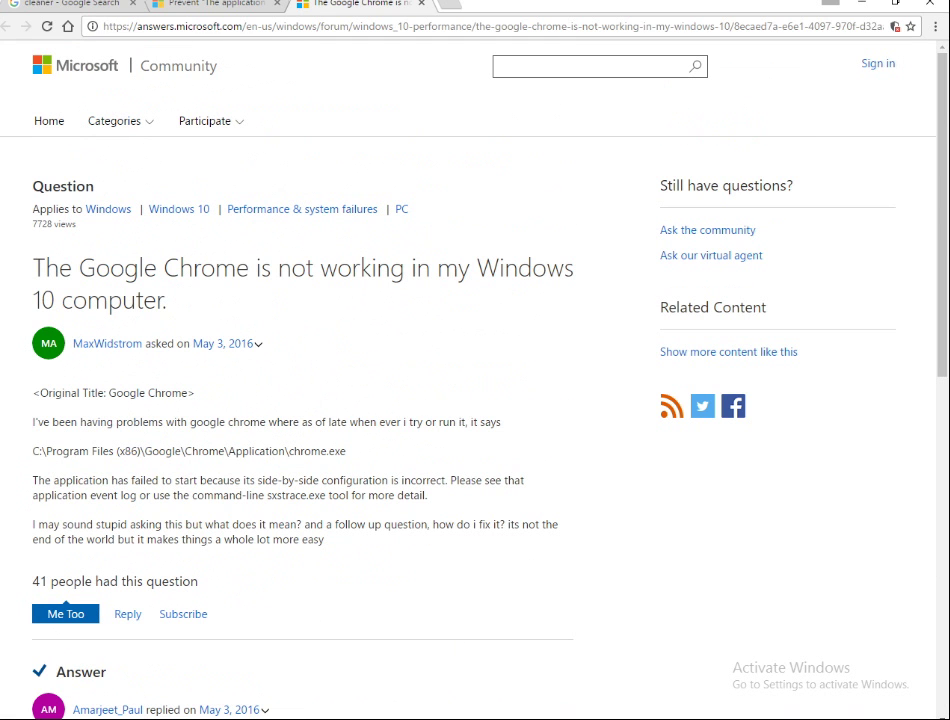
key(alt+Tab)
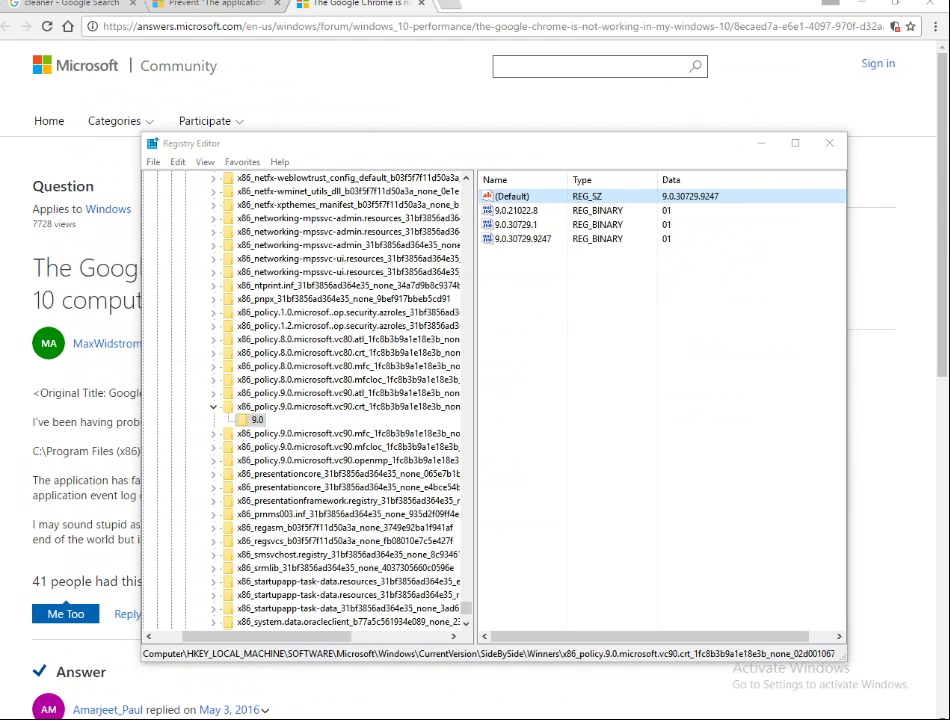
key(alt+Tab)
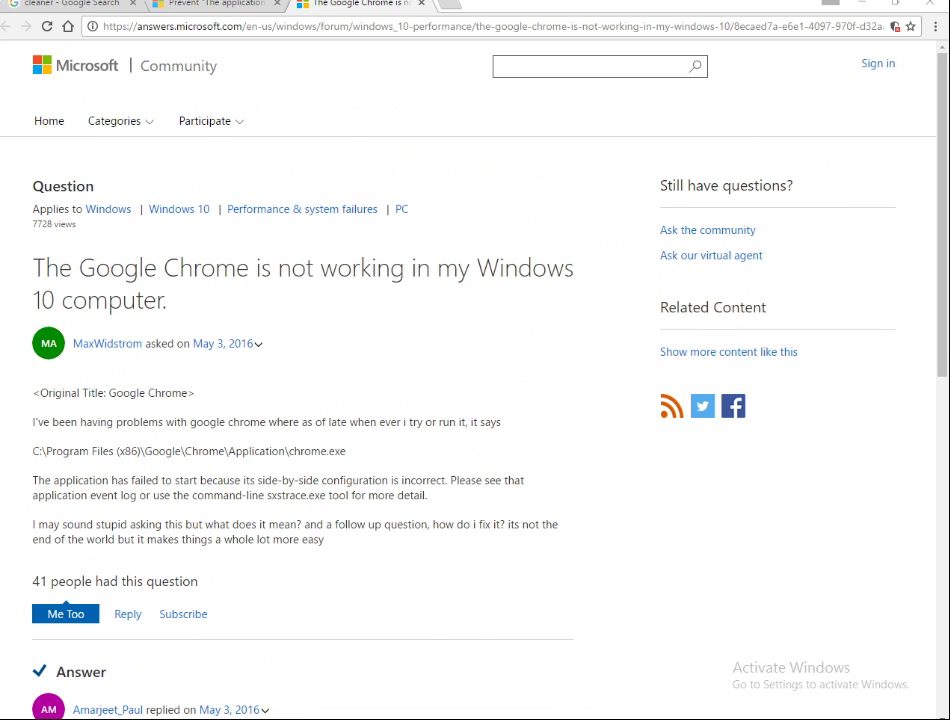
key(alt+Tab)
key(alt+Tab)
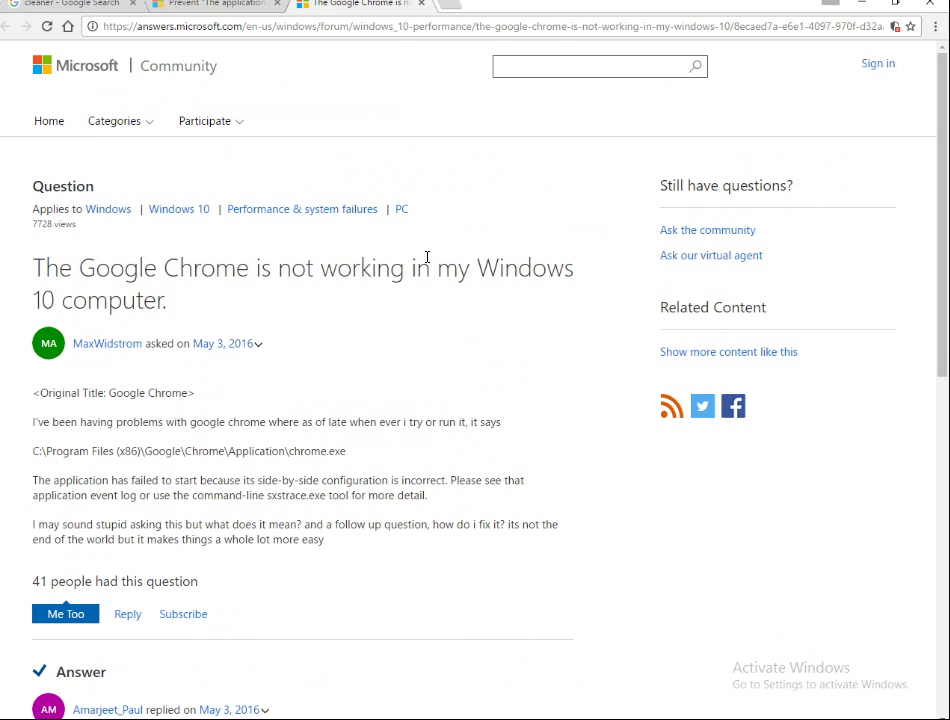